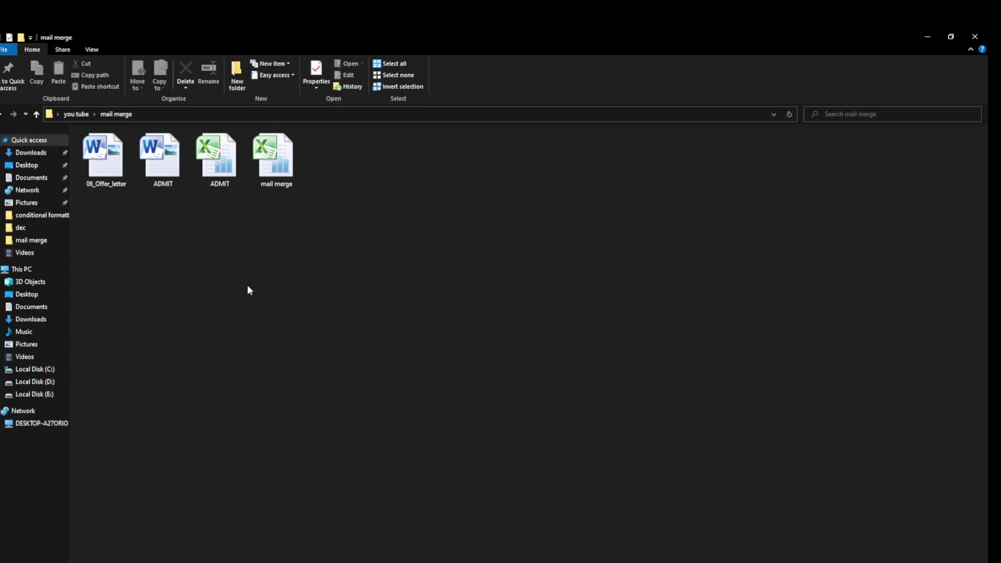
- Open the 06_Offer_letter document and look over its body paragraphs
{"action": "double_click", "coordinate": [112, 181]}
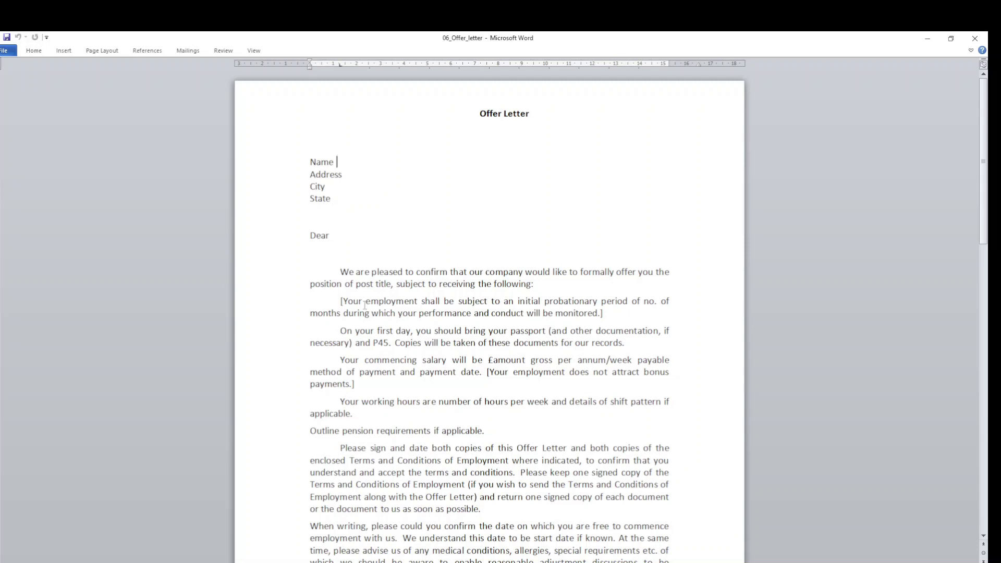
{"action": "mouse_move", "coordinate": [341, 270]}
{"action": "left_mouse_down"}
{"action": "mouse_move", "coordinate": [497, 425]}
{"action": "mouse_move", "coordinate": [511, 426]}
{"action": "left_mouse_up"}
{"action": "scroll", "coordinate": [345, 172], "scroll_direction": "up", "scroll_amount": 2}
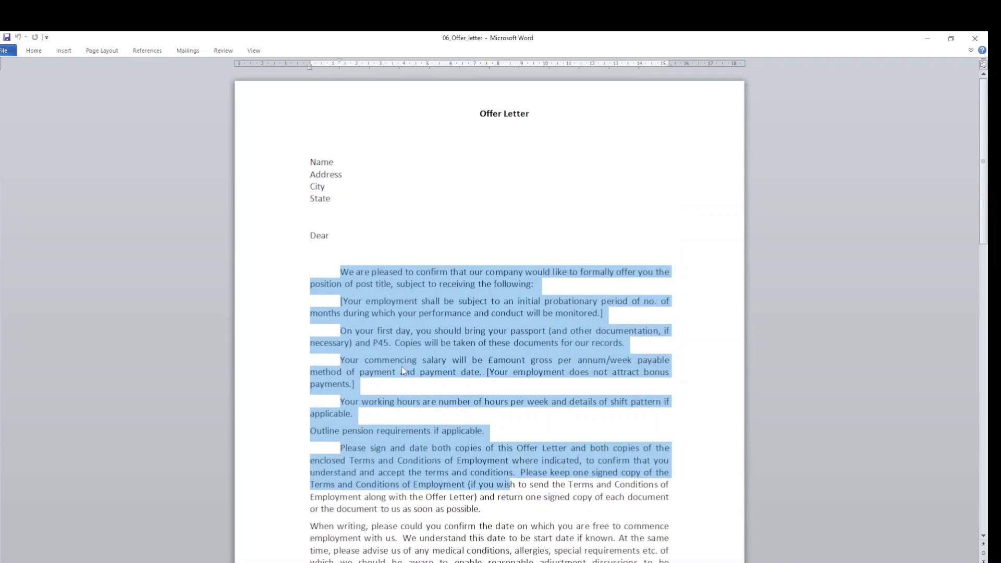
{"action": "left_click", "coordinate": [339, 163]}
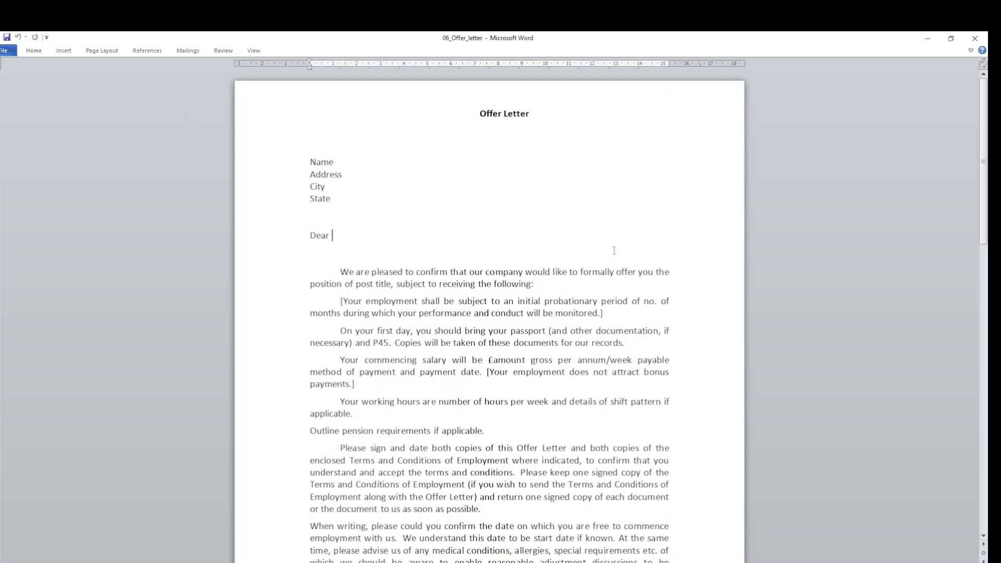
- Minimize Word and open the mail merge Excel workbook
{"action": "left_click", "coordinate": [925, 37]}
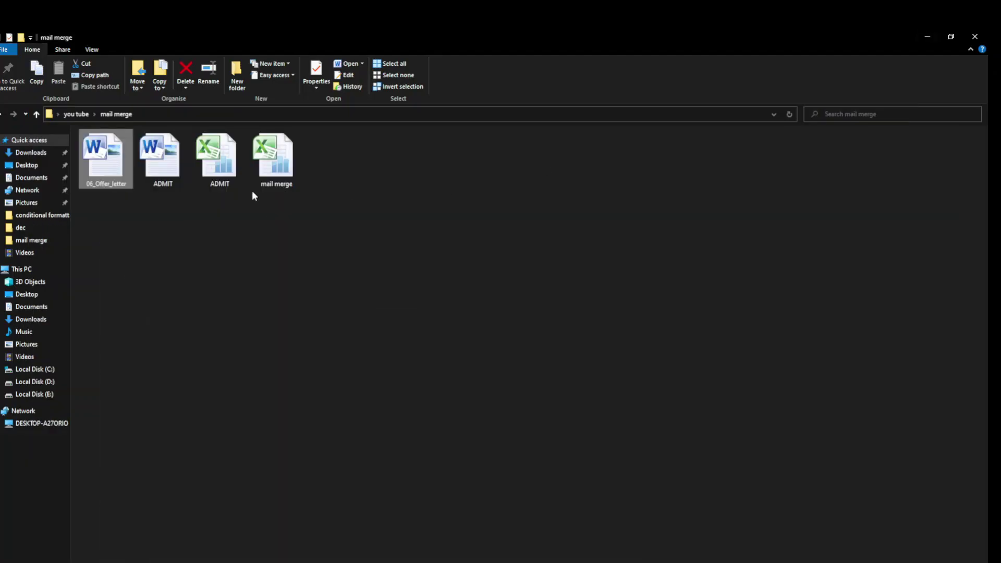
{"action": "left_click", "coordinate": [274, 176]}
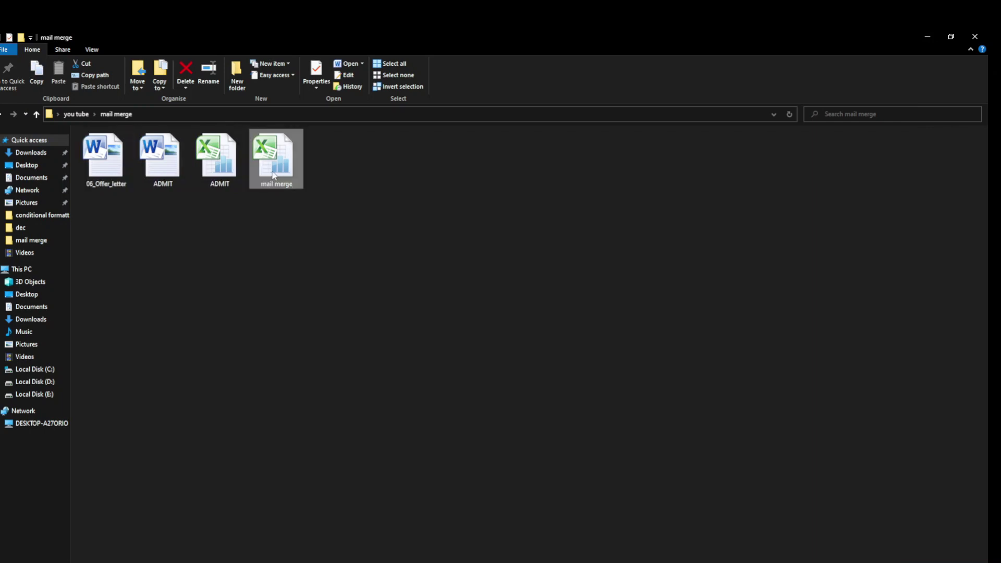
{"action": "double_click", "coordinate": [273, 175]}
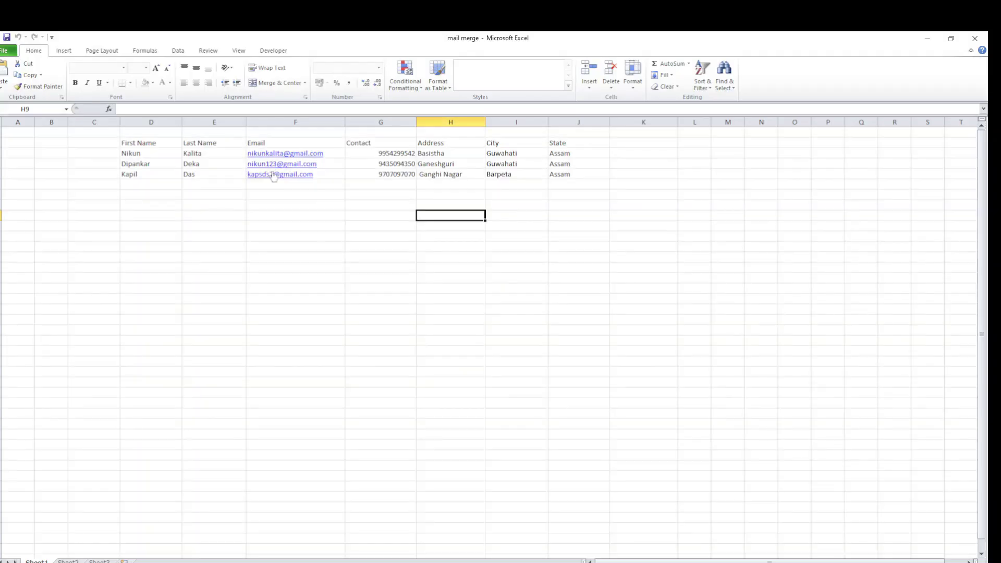
- Check the First Name and Last Name header cells, then minimize Excel
{"action": "left_click", "coordinate": [150, 144]}
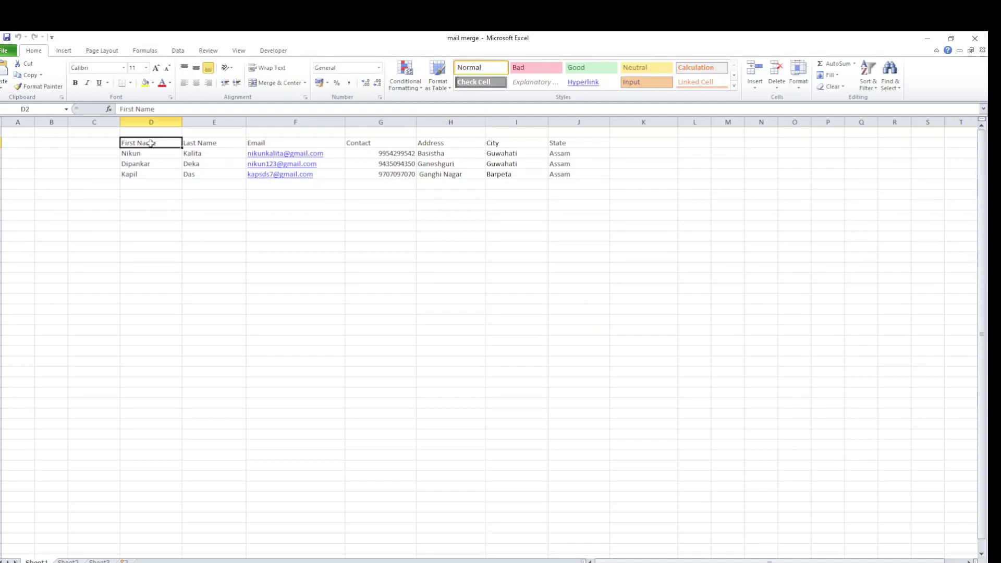
{"action": "left_click", "coordinate": [187, 143]}
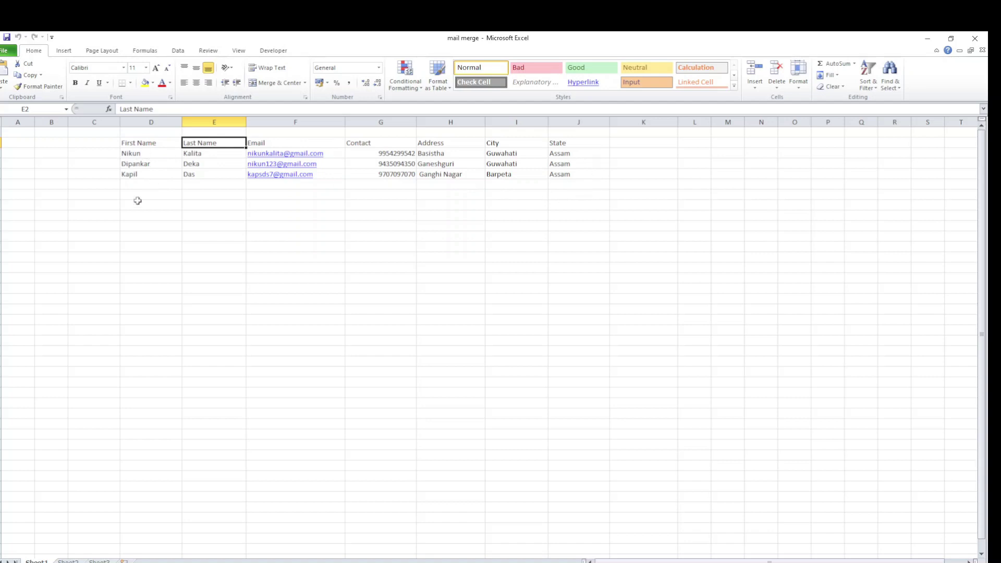
{"action": "left_click", "coordinate": [927, 38]}
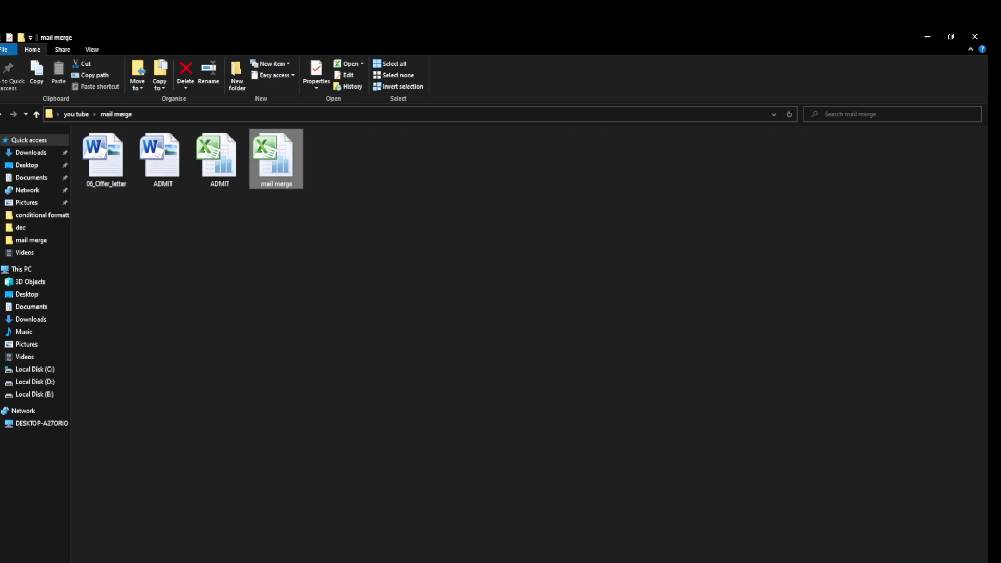
- Launch the Step-by-Step Mail Merge Wizard for the offer letter and advance to Step 3
{"action": "key", "text": "alt+Tab"}
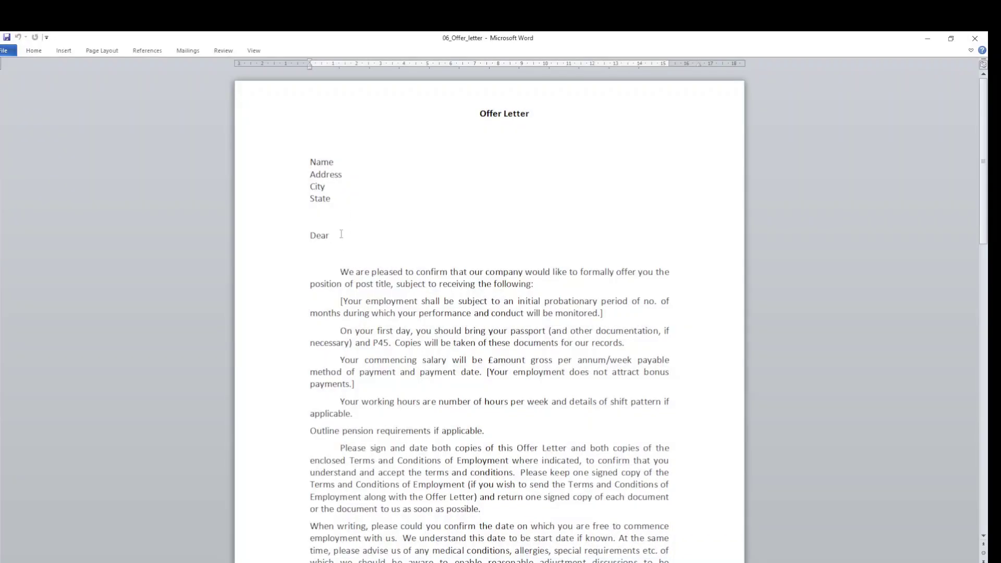
{"action": "left_click", "coordinate": [187, 51]}
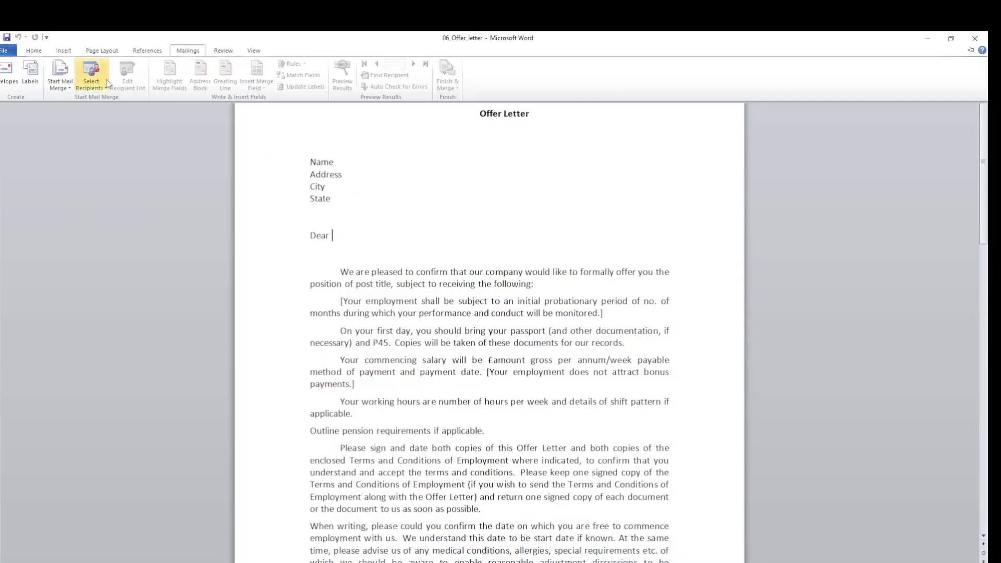
{"action": "left_click", "coordinate": [65, 88]}
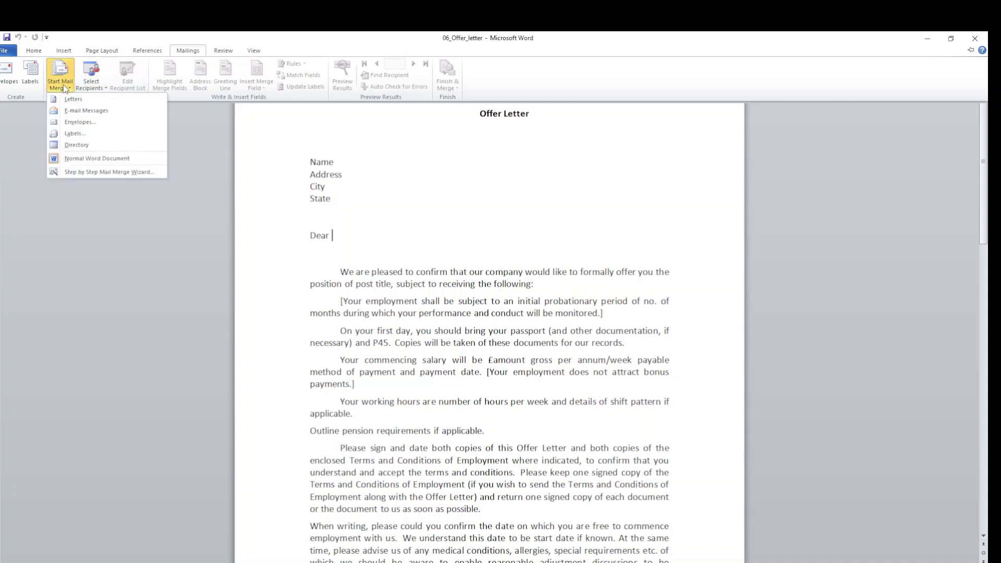
{"action": "left_click", "coordinate": [123, 172]}
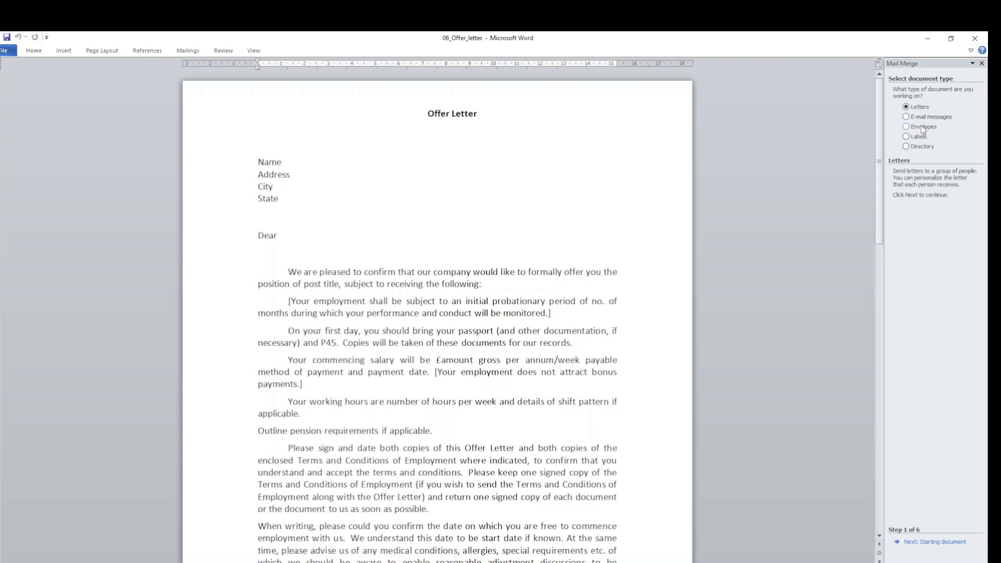
{"action": "left_click", "coordinate": [943, 542]}
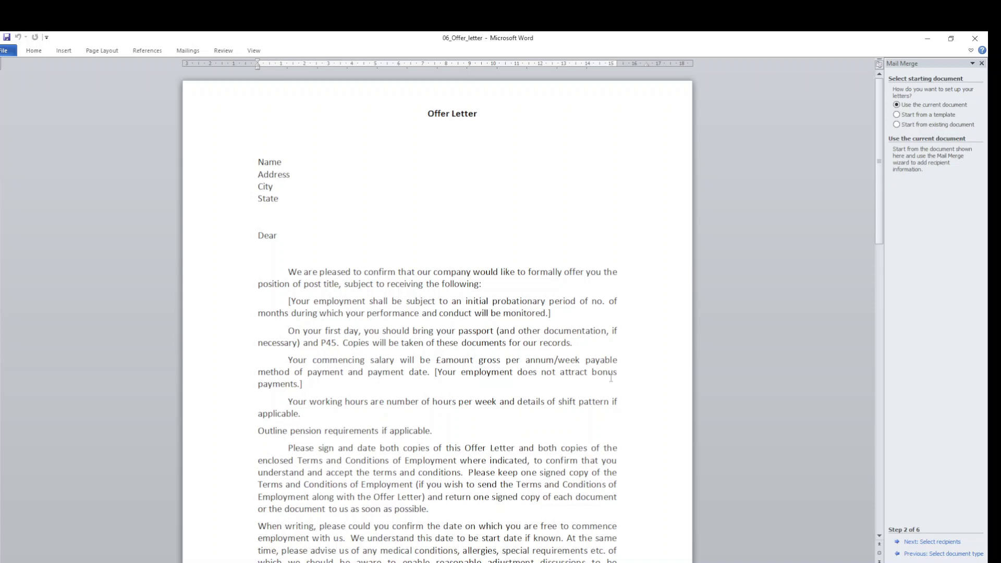
{"action": "left_click", "coordinate": [944, 543]}
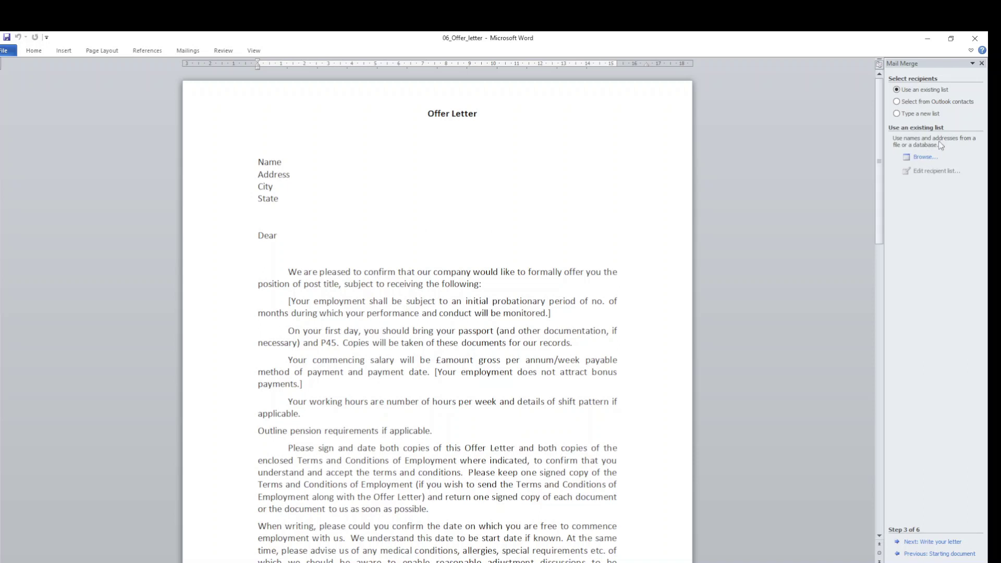
- Browse to Desktop > you tube > mail merge and pick mail merge.xlsx as the recipient list
{"action": "left_click", "coordinate": [926, 157]}
{"action": "left_click", "coordinate": [31, 187]}
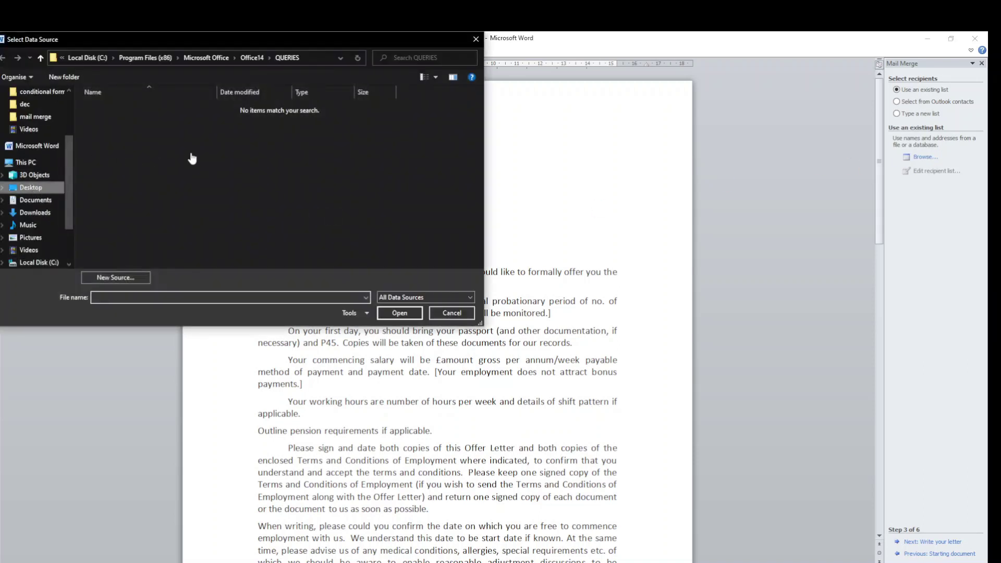
{"action": "double_click", "coordinate": [223, 122]}
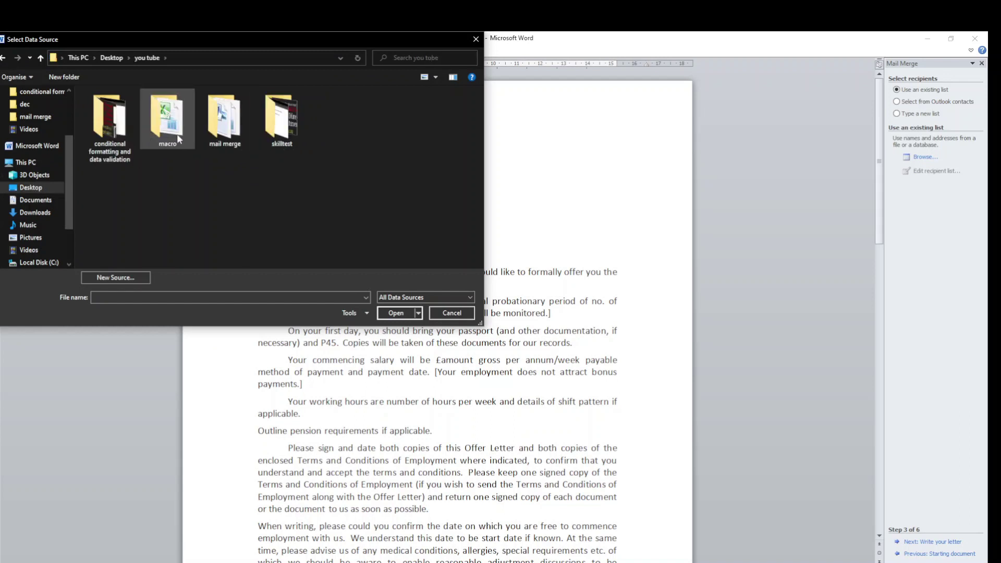
{"action": "double_click", "coordinate": [224, 122]}
{"action": "double_click", "coordinate": [154, 138]}
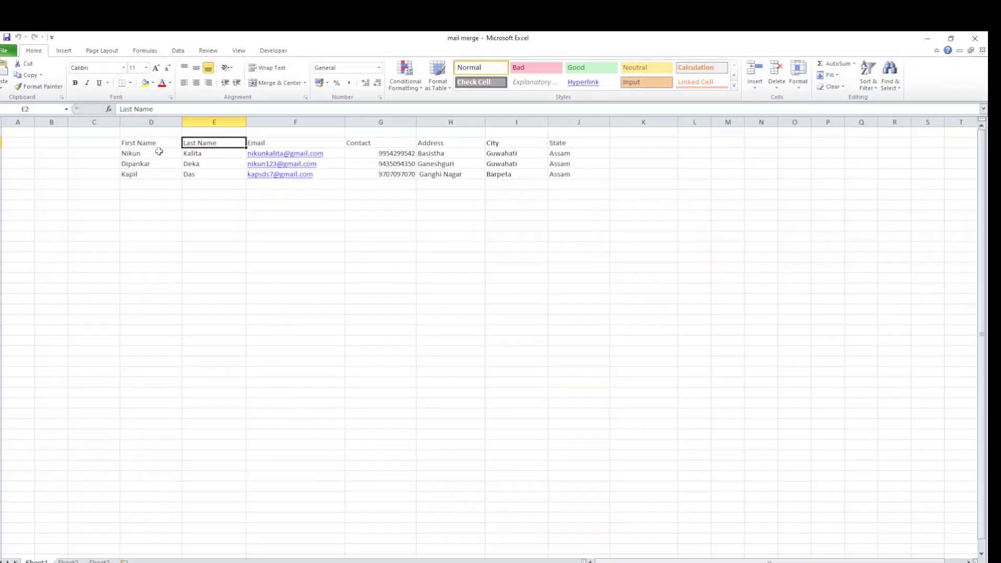
- Review the sheet's column headers up to State and confirm Sheet1$ as the table
{"action": "left_click", "coordinate": [156, 145]}
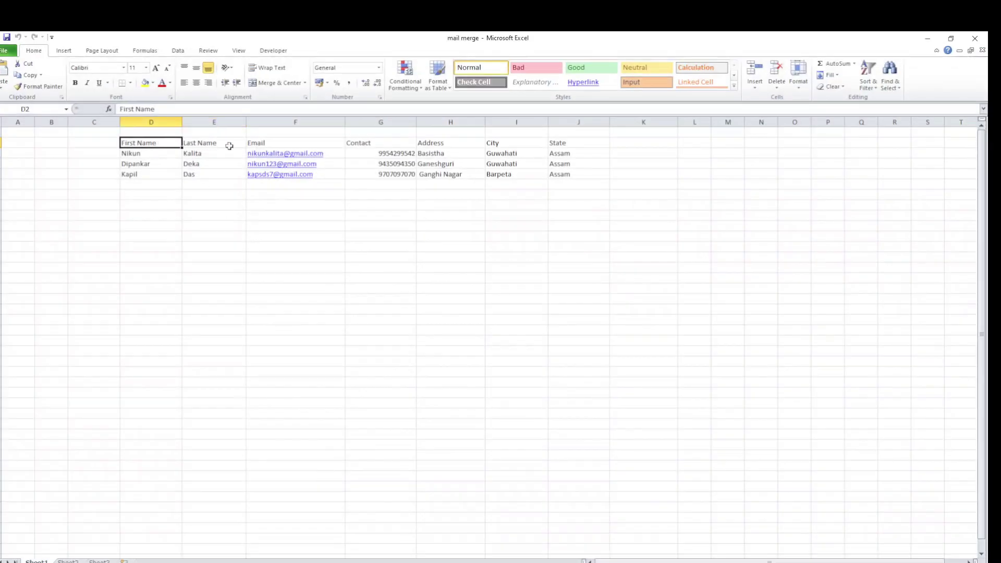
{"action": "left_click", "coordinate": [300, 143]}
{"action": "left_click", "coordinate": [400, 145]}
{"action": "left_click", "coordinate": [500, 144]}
{"action": "left_click", "coordinate": [568, 143]}
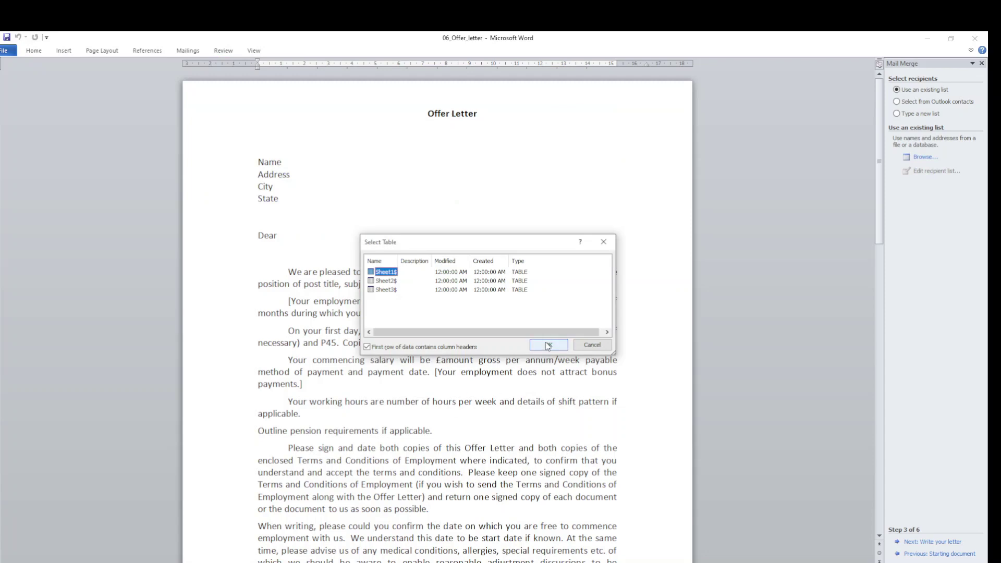
{"action": "left_click", "coordinate": [545, 345]}
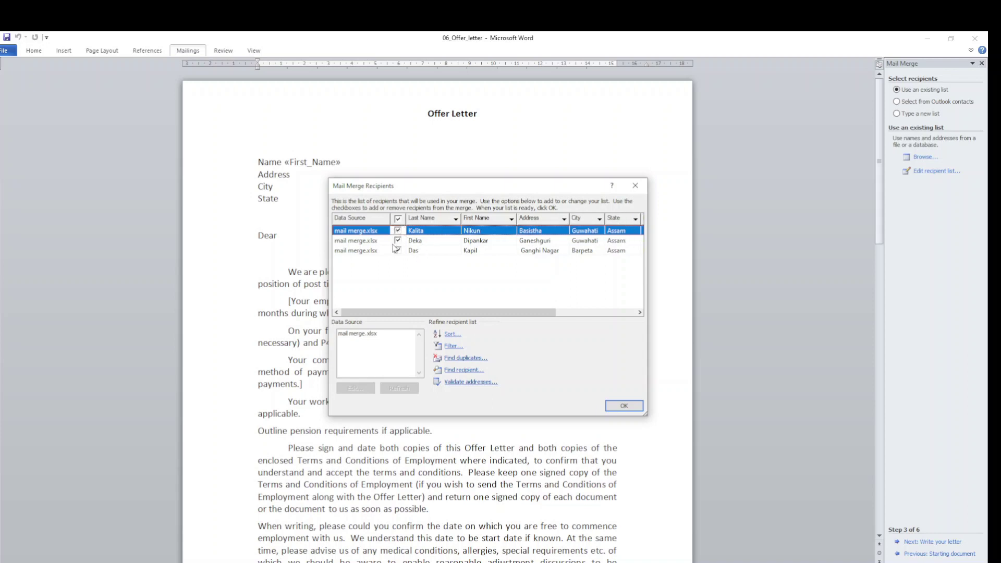
- Clear all recipients, re-include each of the three students, and accept the list
{"action": "left_click", "coordinate": [398, 219]}
{"action": "left_click", "coordinate": [397, 230]}
{"action": "left_click", "coordinate": [398, 241]}
{"action": "left_click", "coordinate": [399, 251]}
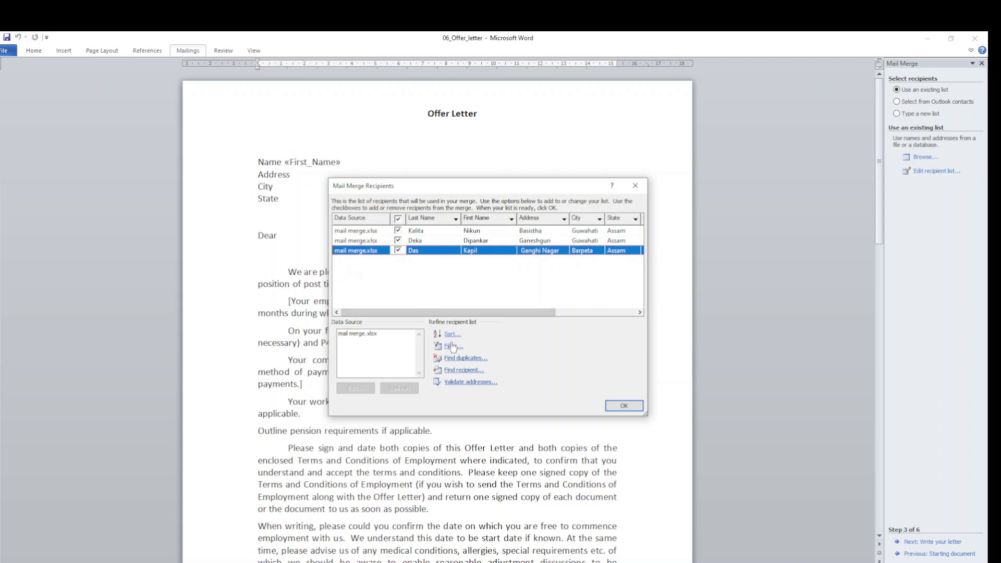
{"action": "left_click", "coordinate": [624, 405]}
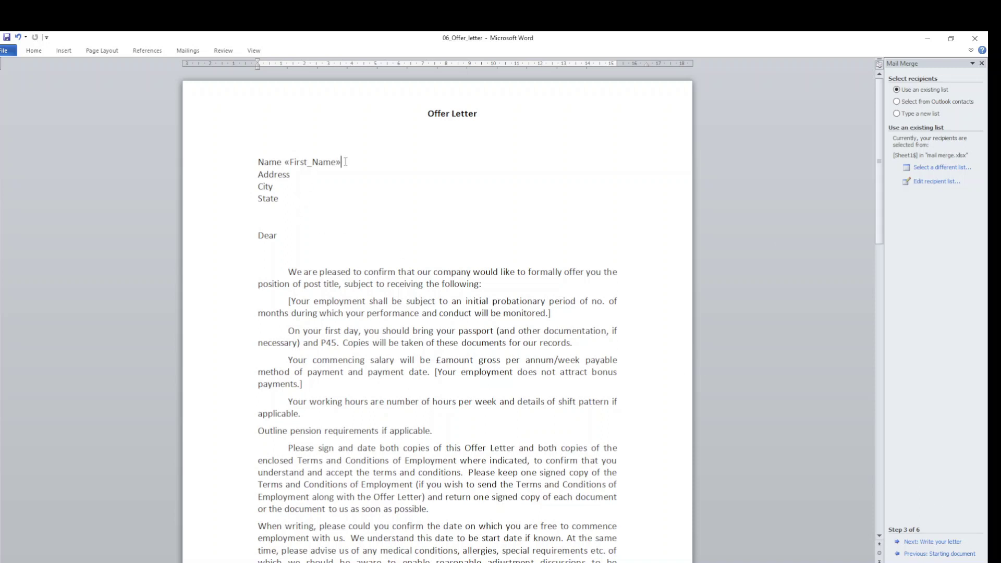
- Replace the Name line's field with «First_Name» «Last_Name»
{"action": "left_click_drag", "start_coordinate": [339, 162], "coordinate": [301, 163]}
{"action": "key", "text": "BackSpace"}
{"action": "key", "text": "BackSpace"}
{"action": "key", "text": "BackSpace"}
{"action": "key", "text": "BackSpace"}
{"action": "key", "text": "BackSpace"}
{"action": "left_click", "coordinate": [191, 50]}
{"action": "left_click", "coordinate": [263, 88]}
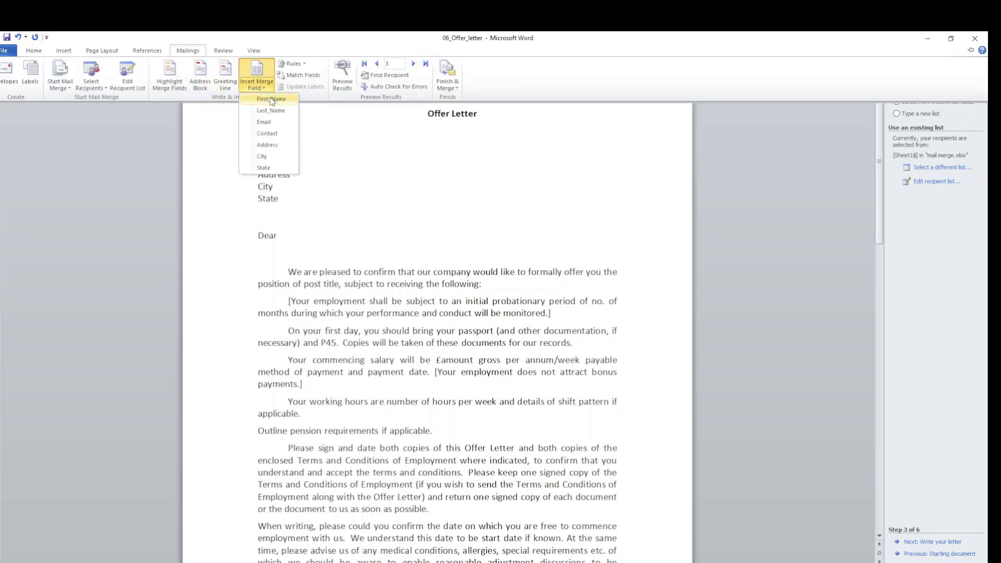
{"action": "left_click", "coordinate": [271, 99]}
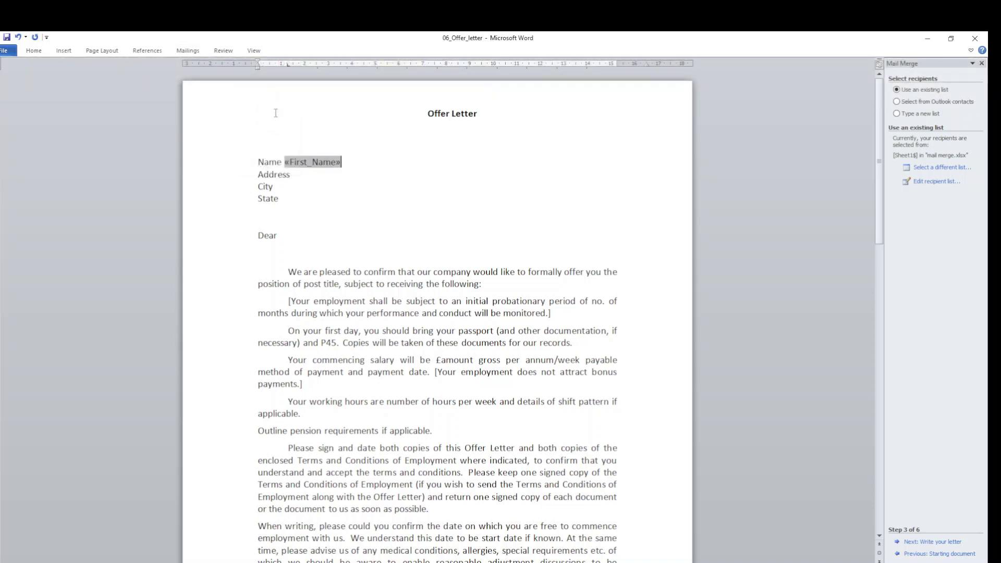
{"action": "left_click", "coordinate": [188, 51]}
{"action": "left_click", "coordinate": [257, 83]}
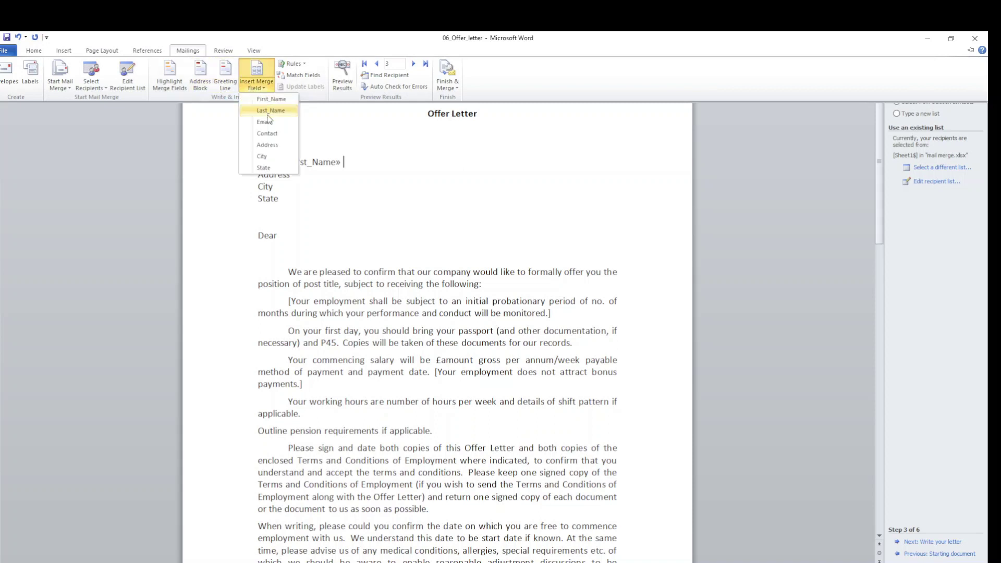
{"action": "left_click", "coordinate": [269, 111]}
- Insert the «Address», «City» and «State» fields on their matching lines
{"action": "left_click", "coordinate": [189, 51]}
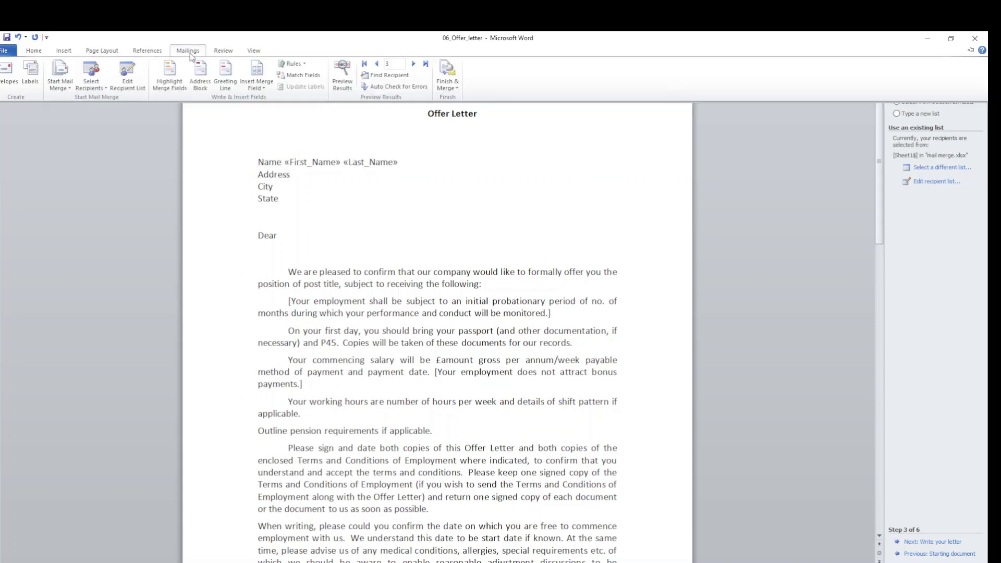
{"action": "left_click", "coordinate": [258, 88]}
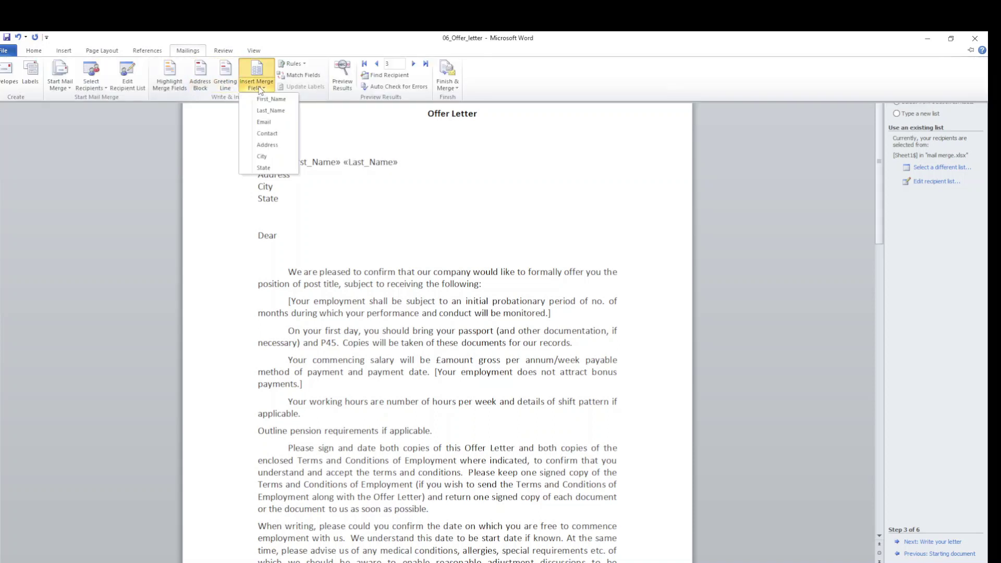
{"action": "left_click", "coordinate": [267, 144]}
{"action": "left_click", "coordinate": [286, 188]}
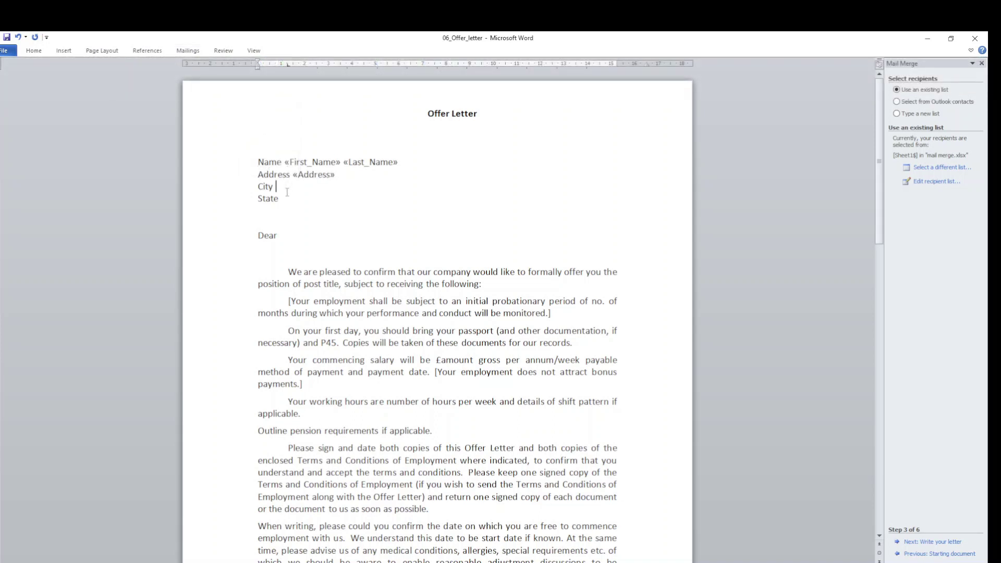
{"action": "left_click", "coordinate": [188, 51]}
{"action": "left_click", "coordinate": [256, 84]}
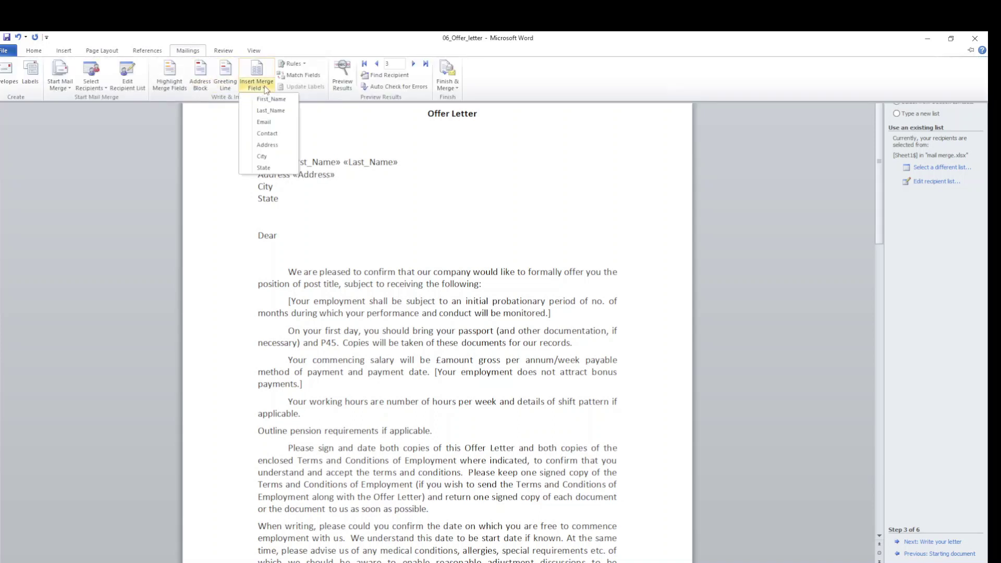
{"action": "left_click", "coordinate": [263, 156]}
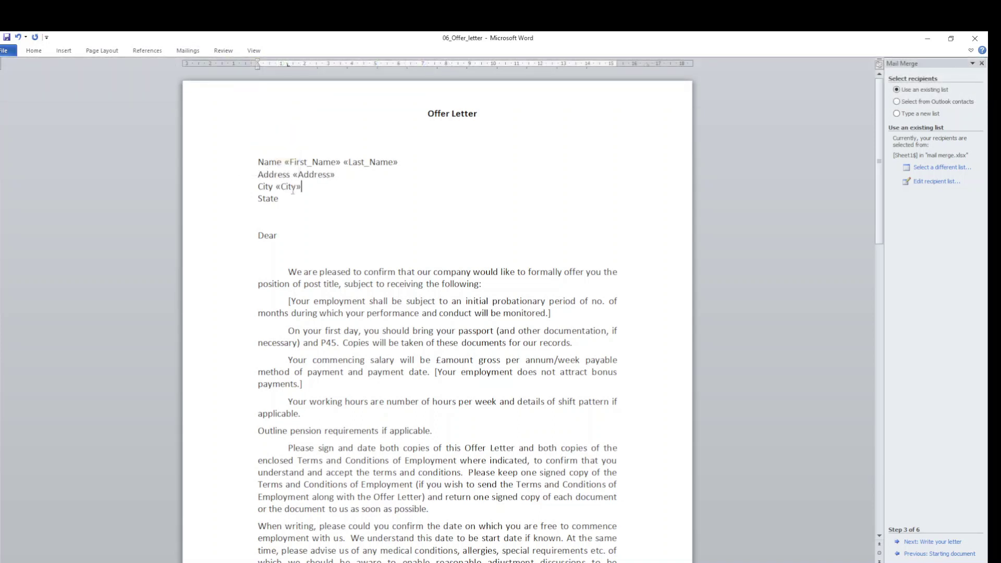
{"action": "left_click", "coordinate": [189, 51]}
{"action": "left_click", "coordinate": [256, 83]}
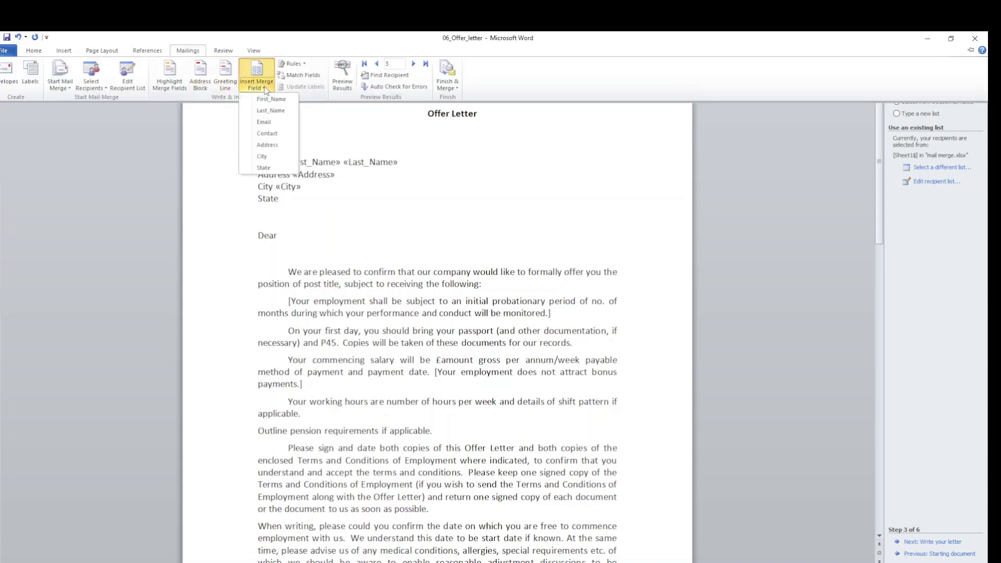
{"action": "left_click", "coordinate": [269, 168]}
- Remove the blank line under Dear and add «First_Name» «Last_Name» to the greeting
{"action": "left_click", "coordinate": [277, 247]}
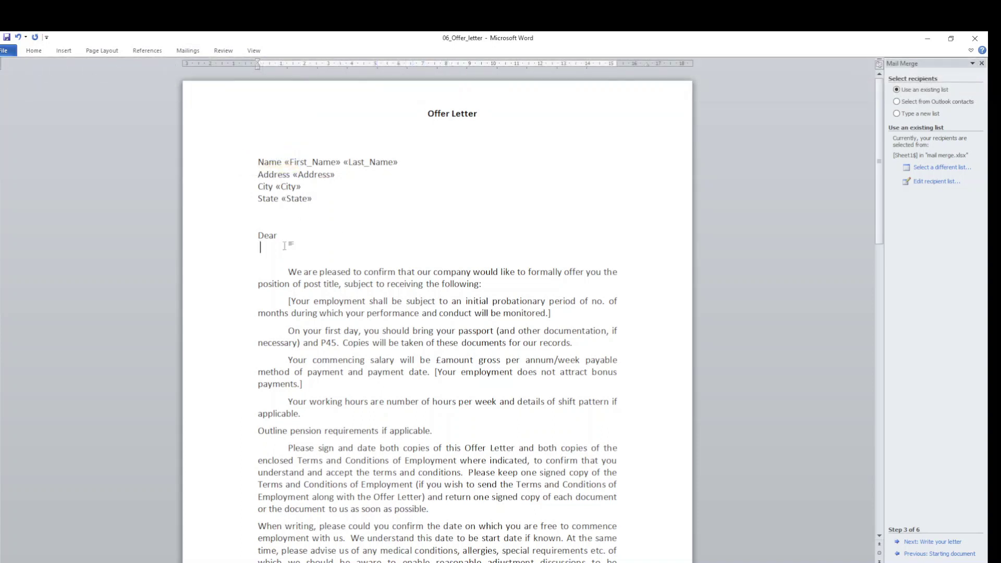
{"action": "key", "text": "BackSpace"}
{"action": "left_click", "coordinate": [188, 51]}
{"action": "left_click", "coordinate": [257, 83]}
{"action": "left_click", "coordinate": [187, 51]}
{"action": "left_click", "coordinate": [257, 78]}
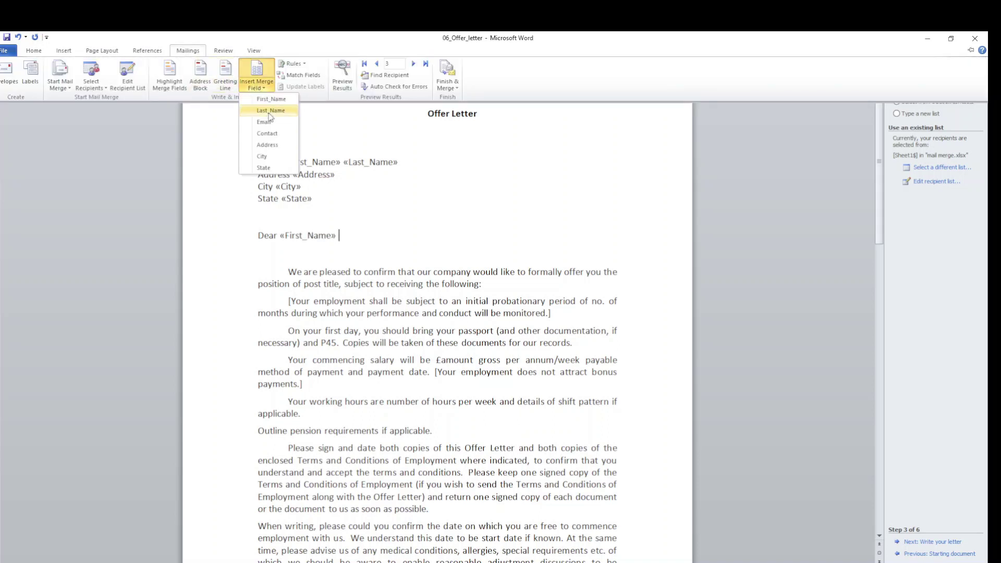
{"action": "left_click", "coordinate": [270, 110]}
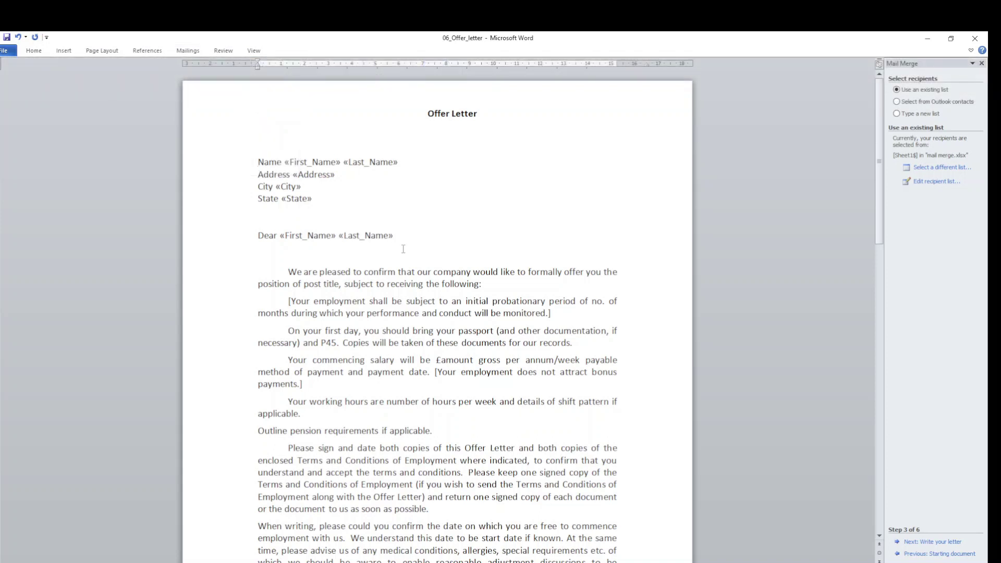
- Add a new Contact line below State holding the «Contact» field
{"action": "left_click", "coordinate": [188, 50]}
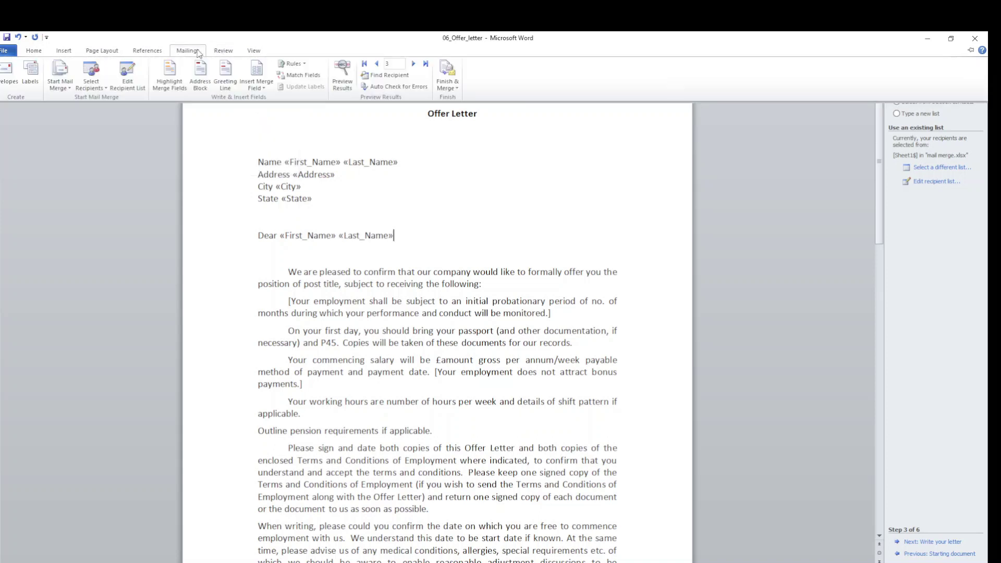
{"action": "left_click", "coordinate": [257, 85]}
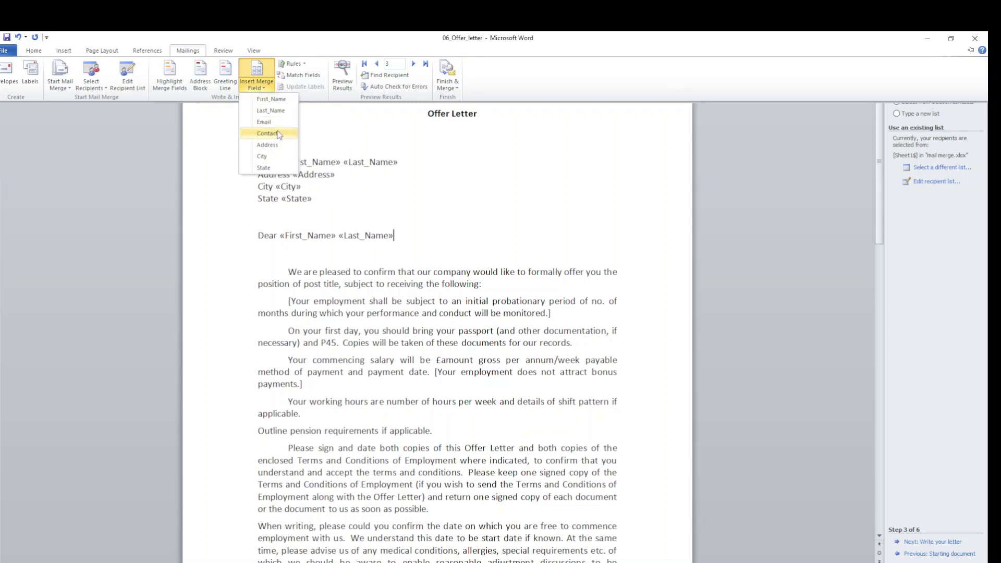
{"action": "left_click", "coordinate": [315, 200]}
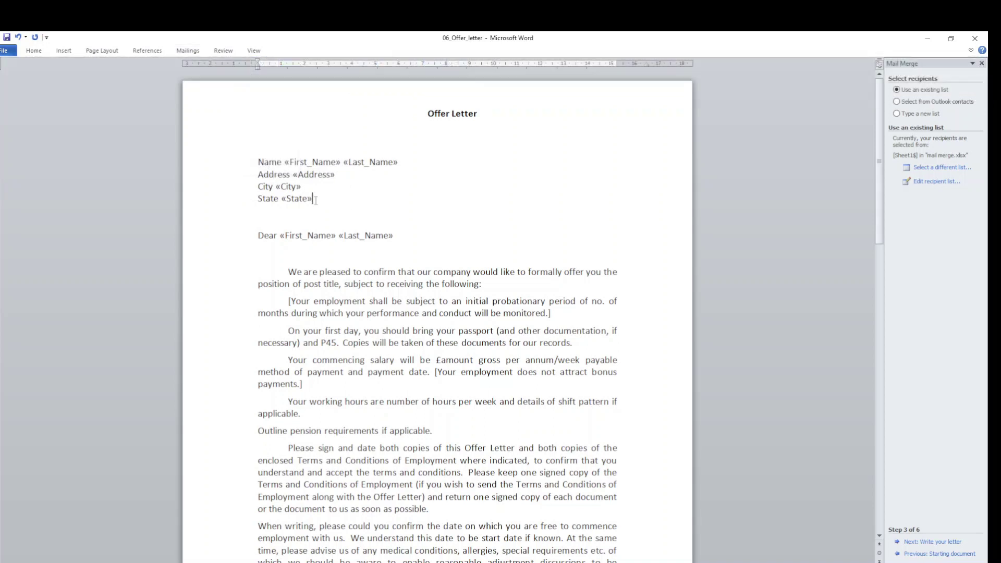
{"action": "key", "text": "Return"}
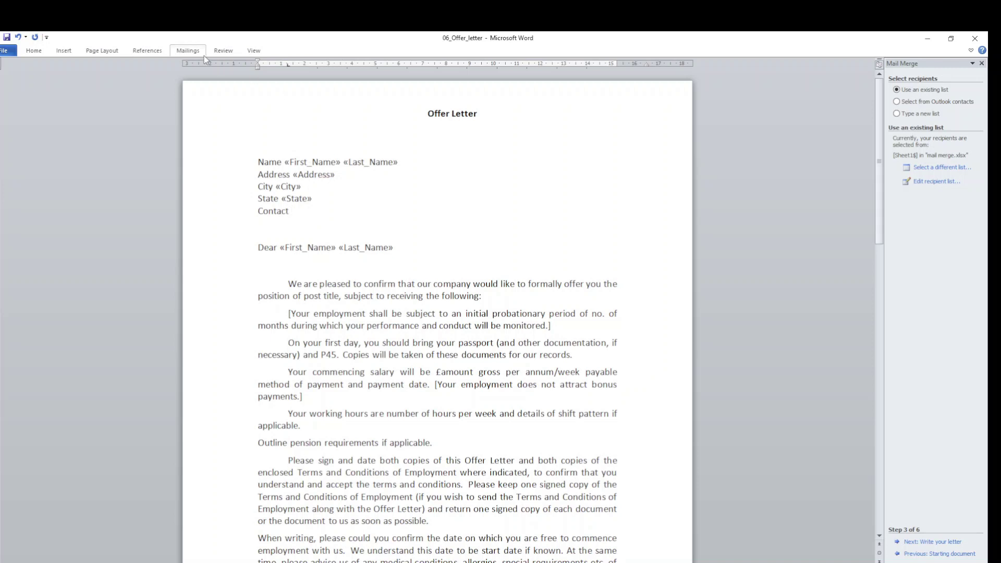
{"action": "left_click", "coordinate": [187, 51]}
{"action": "left_click", "coordinate": [256, 84]}
{"action": "left_click", "coordinate": [267, 134]}
- Advance to Step 5, preview each of the three recipients' letters, and choose Edit individual letters
{"action": "left_click", "coordinate": [941, 543]}
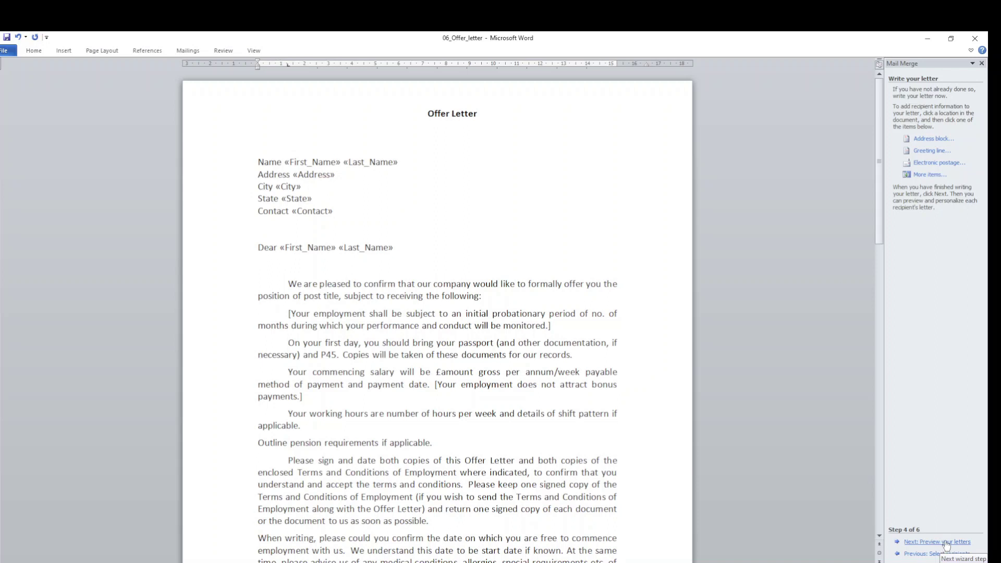
{"action": "left_click", "coordinate": [946, 543]}
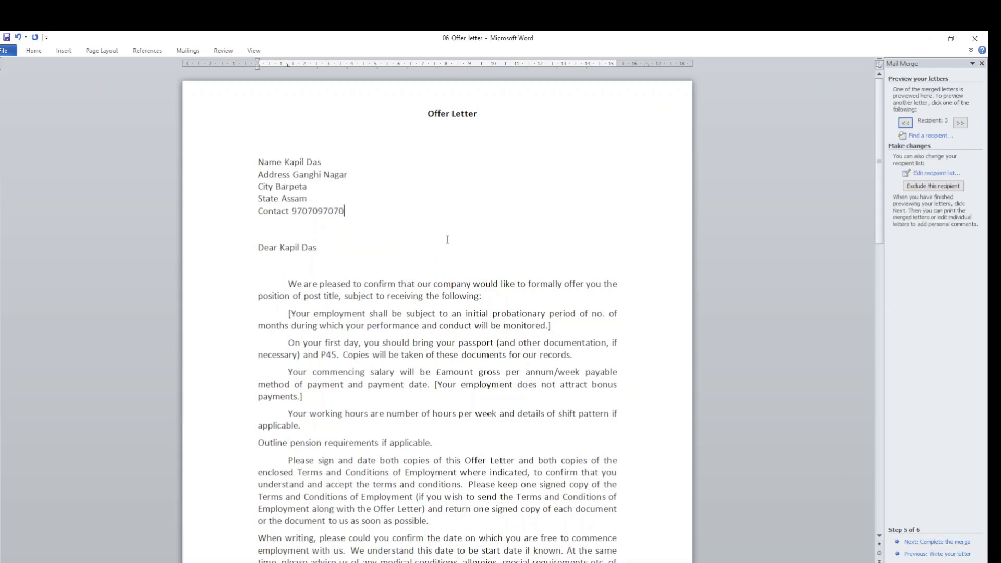
{"action": "scroll", "coordinate": [447, 240], "scroll_direction": "up", "scroll_amount": 3, "text": "ctrl"}
{"action": "scroll", "coordinate": [447, 239], "scroll_direction": "up", "scroll_amount": 1, "text": "ctrl"}
{"action": "scroll", "coordinate": [447, 239], "scroll_direction": "up", "scroll_amount": 1, "text": "ctrl"}
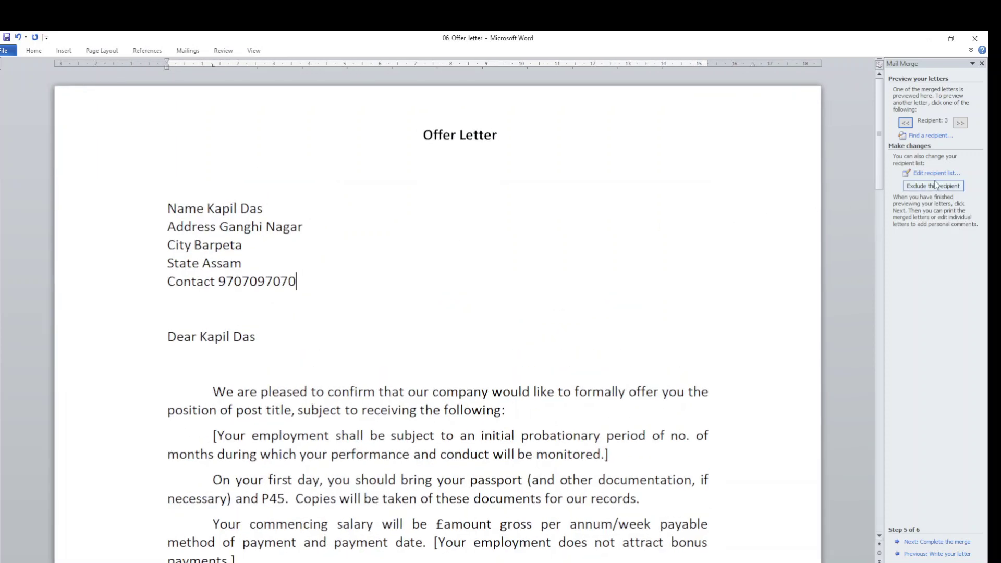
{"action": "left_click", "coordinate": [906, 123]}
{"action": "left_click", "coordinate": [906, 123]}
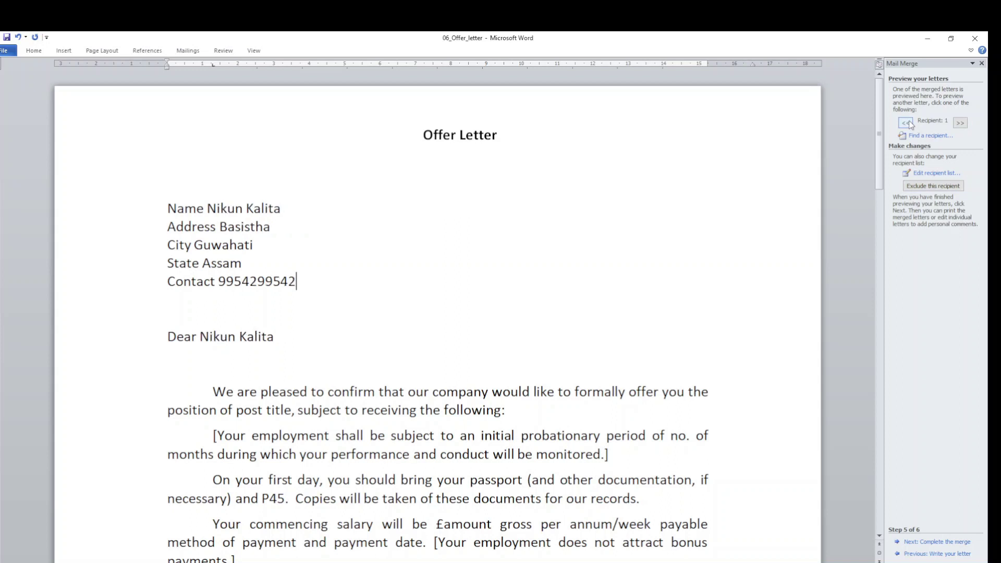
{"action": "left_click", "coordinate": [961, 123]}
{"action": "left_click", "coordinate": [960, 123]}
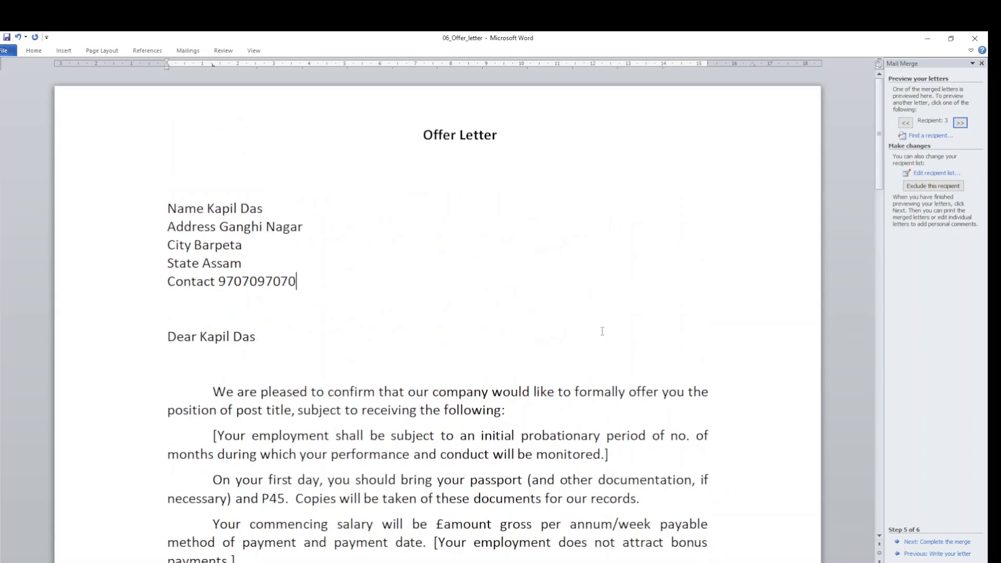
{"action": "left_click", "coordinate": [945, 542]}
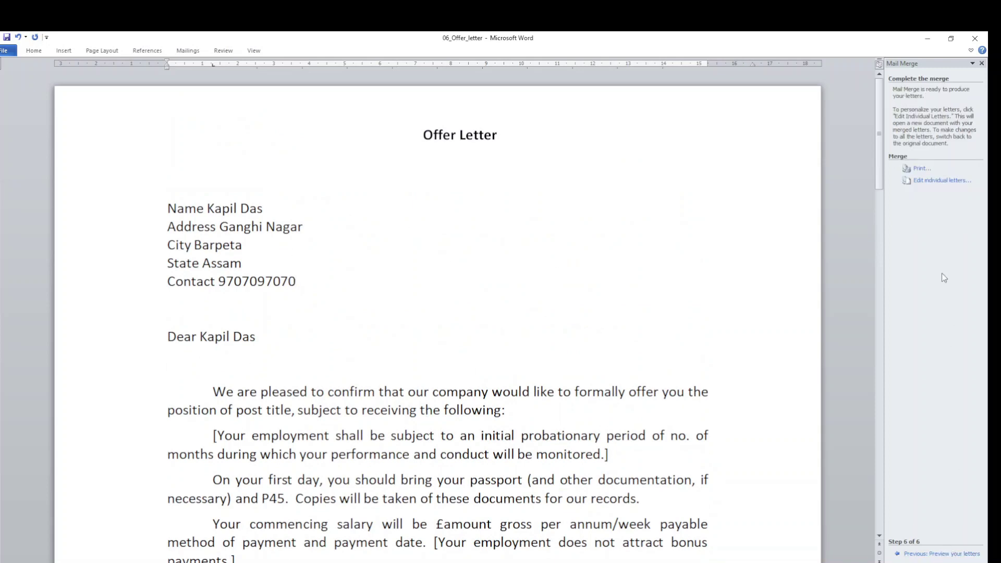
{"action": "left_click", "coordinate": [943, 181]}
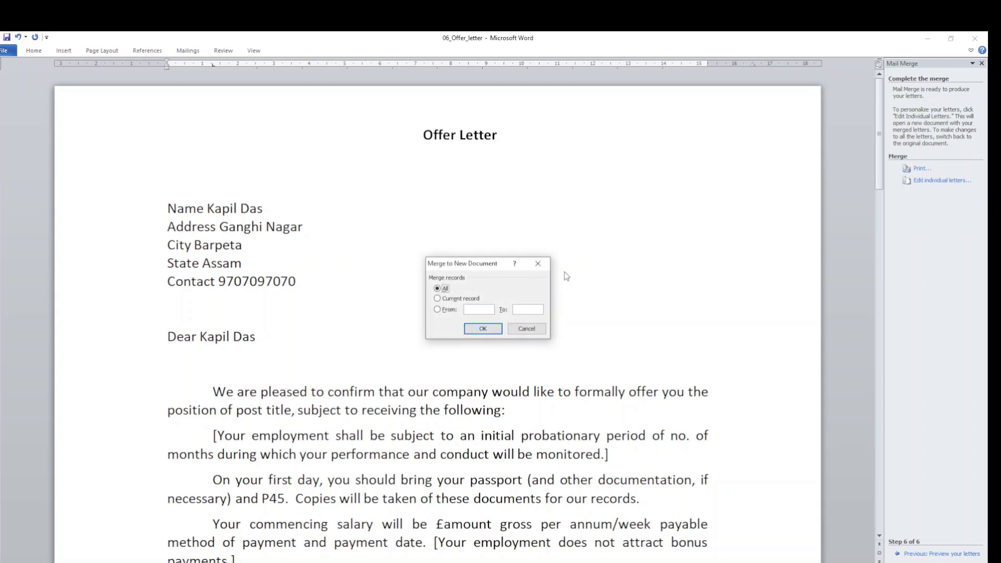
- Merge all records into Letters1, scroll through the letters, then close it and answer the save prompt
{"action": "left_click", "coordinate": [483, 329]}
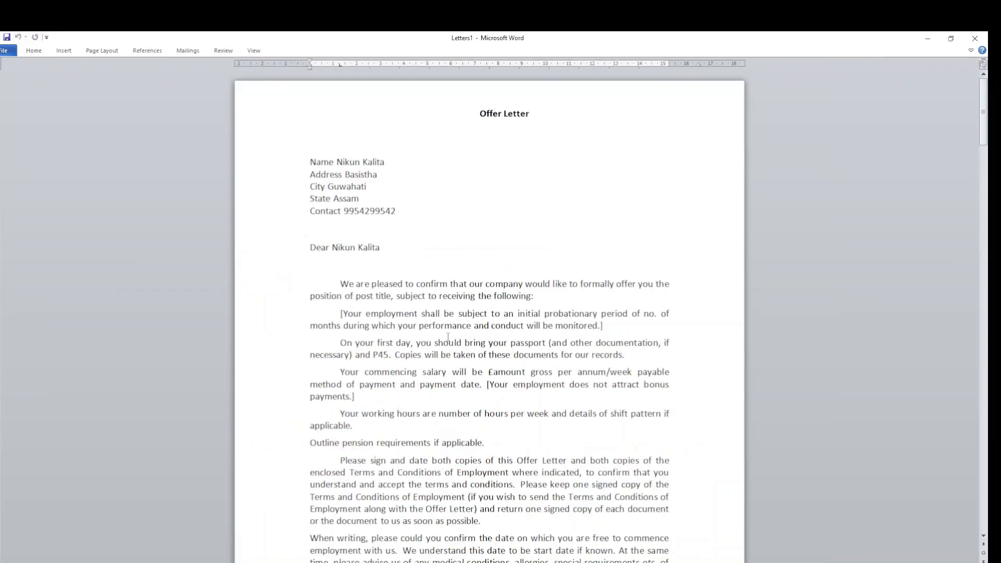
{"action": "scroll", "coordinate": [452, 358], "scroll_direction": "up", "scroll_amount": 5, "text": "ctrl"}
{"action": "scroll", "coordinate": [452, 358], "scroll_direction": "down", "scroll_amount": 2}
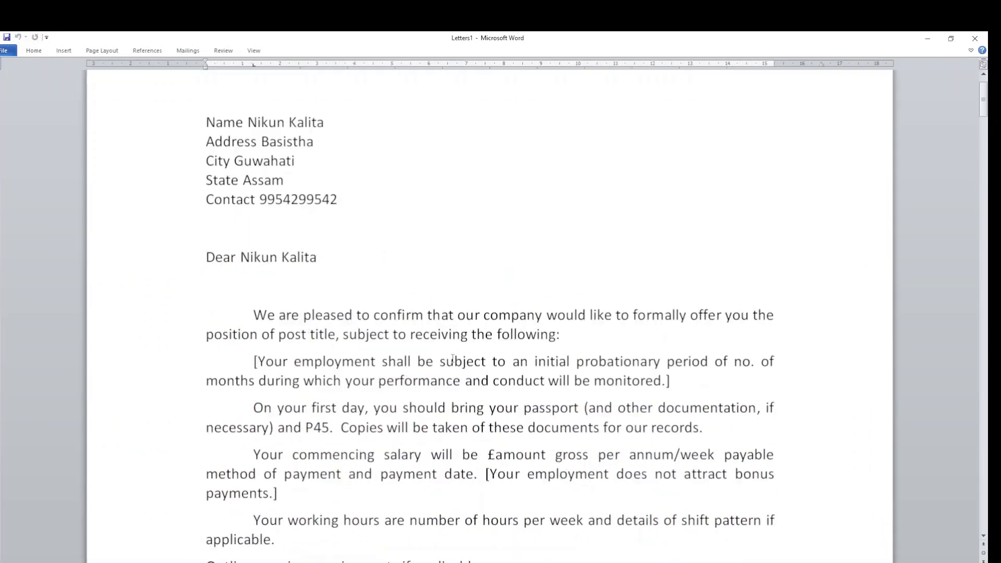
{"action": "scroll", "coordinate": [452, 358], "scroll_direction": "down", "scroll_amount": 2}
{"action": "scroll", "coordinate": [453, 358], "scroll_direction": "down", "scroll_amount": 5}
{"action": "scroll", "coordinate": [452, 358], "scroll_direction": "down", "scroll_amount": 4}
{"action": "scroll", "coordinate": [452, 358], "scroll_direction": "down", "scroll_amount": 5}
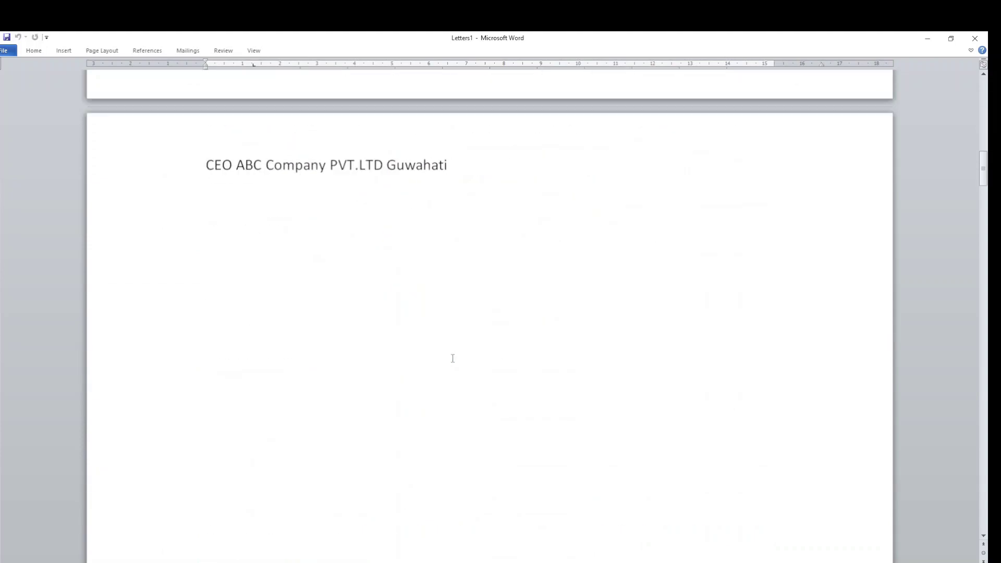
{"action": "scroll", "coordinate": [452, 358], "scroll_direction": "down", "scroll_amount": 1}
{"action": "scroll", "coordinate": [452, 358], "scroll_direction": "down", "scroll_amount": 3}
{"action": "scroll", "coordinate": [452, 358], "scroll_direction": "down", "scroll_amount": 4}
{"action": "scroll", "coordinate": [452, 358], "scroll_direction": "down", "scroll_amount": 4}
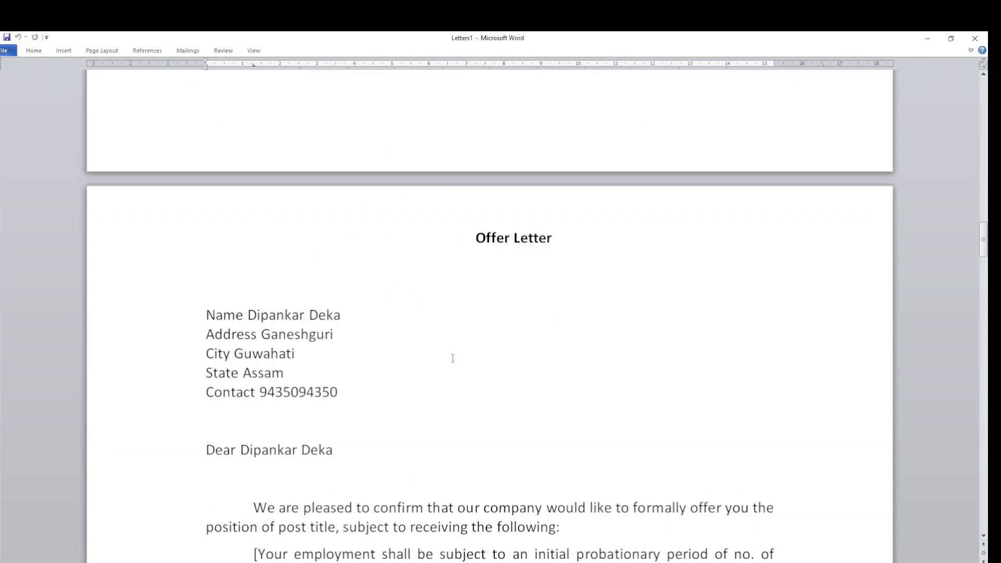
{"action": "scroll", "coordinate": [452, 358], "scroll_direction": "down", "scroll_amount": 3}
{"action": "scroll", "coordinate": [453, 358], "scroll_direction": "down", "scroll_amount": 1}
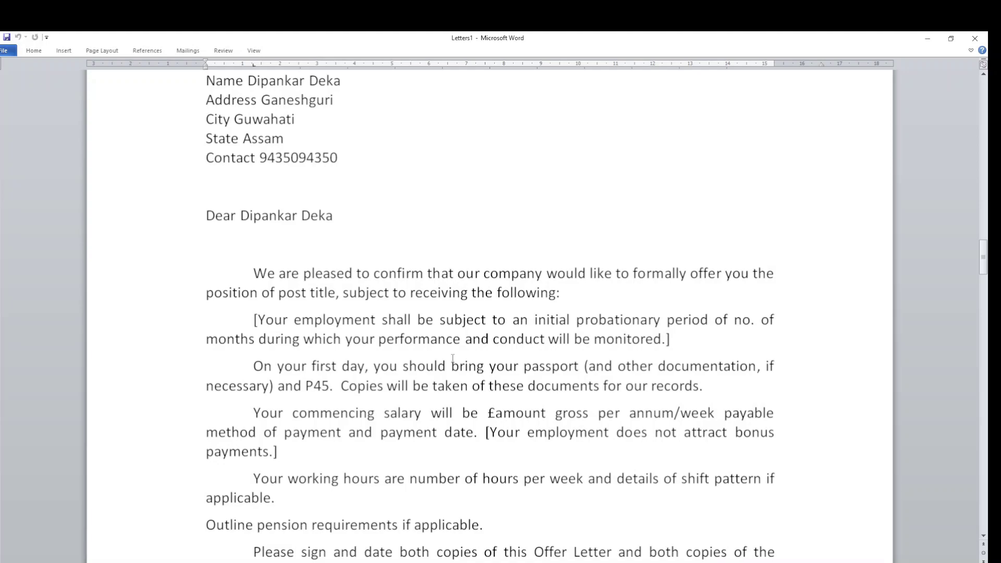
{"action": "scroll", "coordinate": [452, 358], "scroll_direction": "down", "scroll_amount": 5}
{"action": "scroll", "coordinate": [452, 358], "scroll_direction": "down", "scroll_amount": 6}
{"action": "scroll", "coordinate": [452, 358], "scroll_direction": "down", "scroll_amount": 5}
{"action": "scroll", "coordinate": [452, 358], "scroll_direction": "down", "scroll_amount": 4}
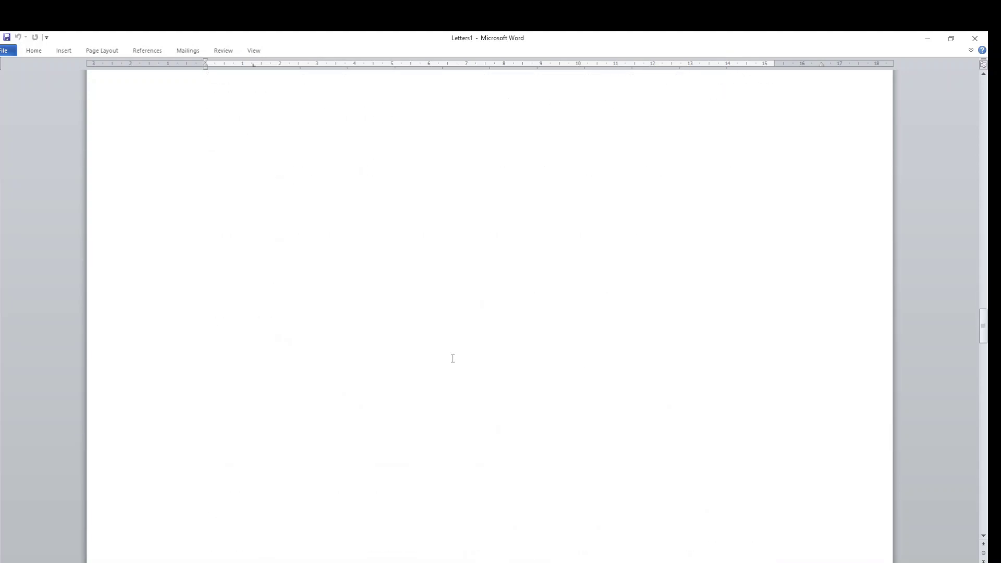
{"action": "scroll", "coordinate": [453, 358], "scroll_direction": "down", "scroll_amount": 3}
{"action": "scroll", "coordinate": [453, 358], "scroll_direction": "down", "scroll_amount": 5}
{"action": "scroll", "coordinate": [453, 358], "scroll_direction": "down", "scroll_amount": 4}
{"action": "scroll", "coordinate": [453, 358], "scroll_direction": "down", "scroll_amount": 5}
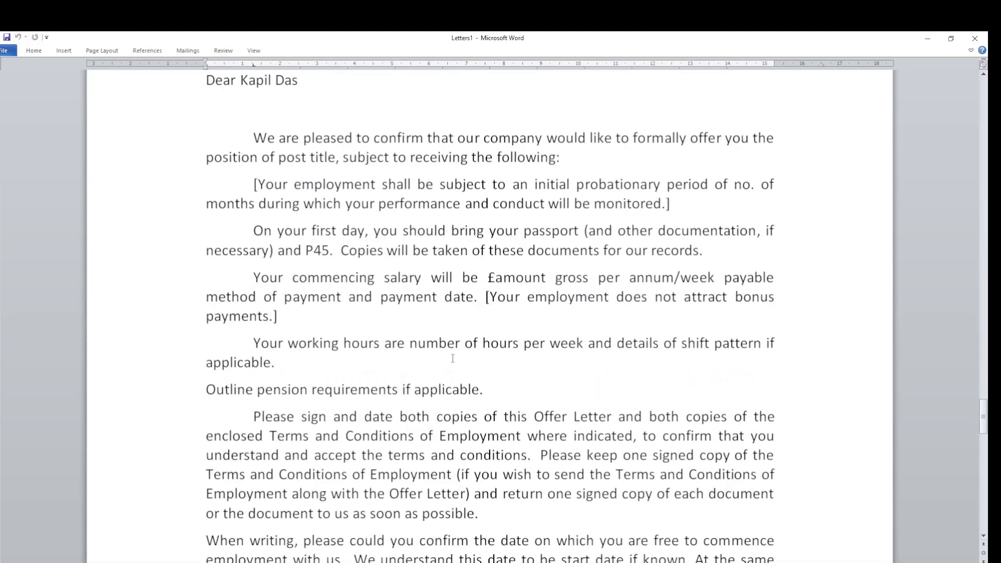
{"action": "scroll", "coordinate": [452, 358], "scroll_direction": "down", "scroll_amount": 5}
{"action": "scroll", "coordinate": [452, 358], "scroll_direction": "down", "scroll_amount": 5}
{"action": "scroll", "coordinate": [452, 358], "scroll_direction": "down", "scroll_amount": 6}
{"action": "scroll", "coordinate": [452, 358], "scroll_direction": "down", "scroll_amount": 3}
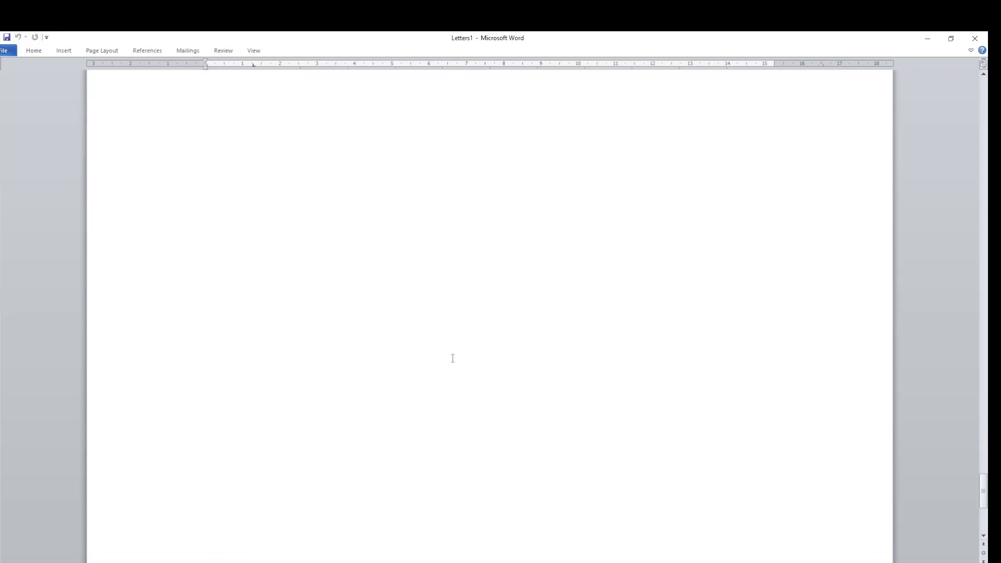
{"action": "left_click", "coordinate": [982, 36]}
{"action": "left_click", "coordinate": [480, 323]}
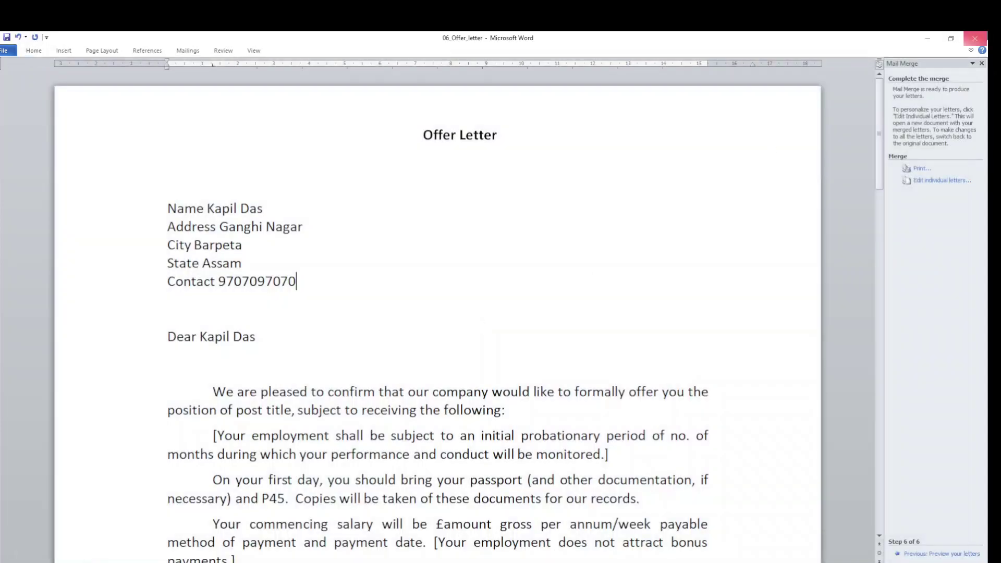
- Close 06_Offer_letter without saving and the Excel workbook, then open the ADMIT Word document
{"action": "left_click", "coordinate": [975, 38]}
{"action": "left_click", "coordinate": [494, 327]}
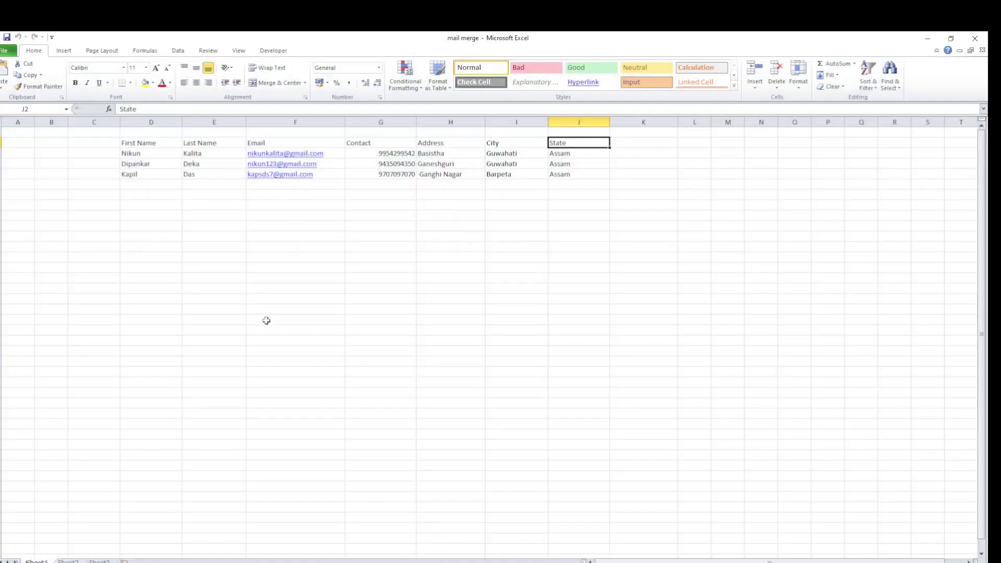
{"action": "left_click", "coordinate": [975, 38]}
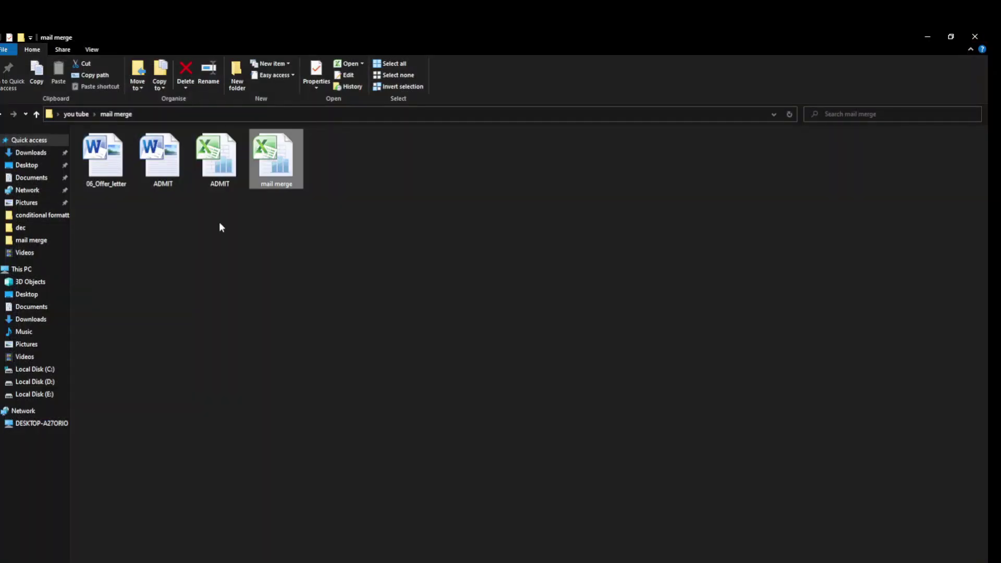
{"action": "left_click", "coordinate": [168, 166]}
{"action": "double_click", "coordinate": [168, 166]}
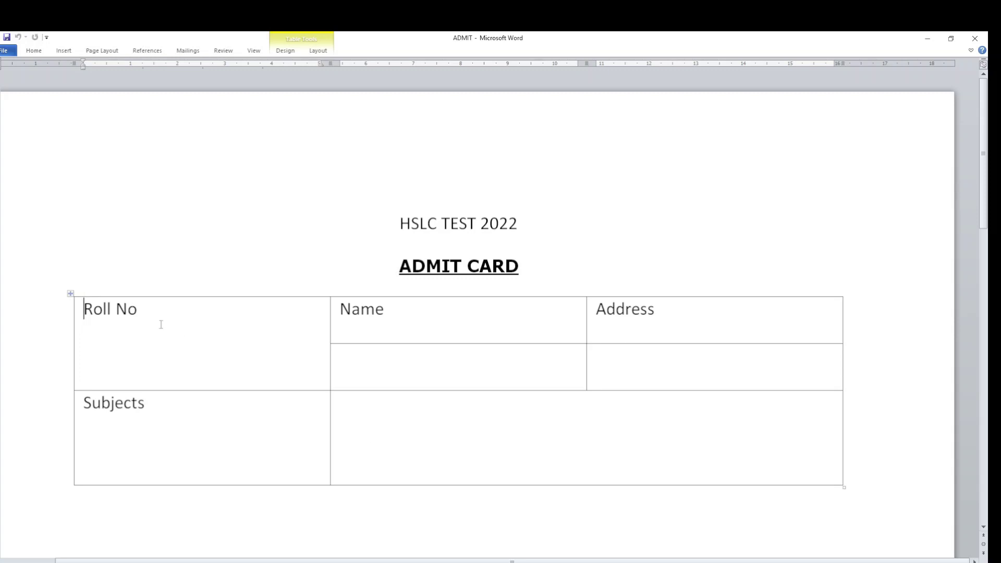
- Look over the admit card's Name, Address and Subjects cells, minimize Word, and open the ADMIT Excel workbook
{"action": "left_click", "coordinate": [436, 315]}
{"action": "left_click", "coordinate": [706, 315]}
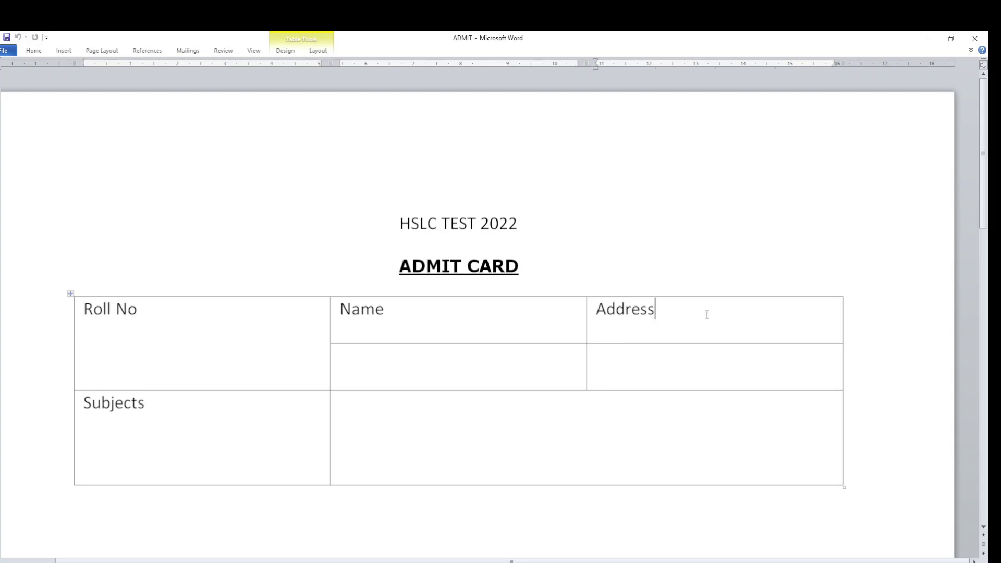
{"action": "left_click", "coordinate": [122, 411]}
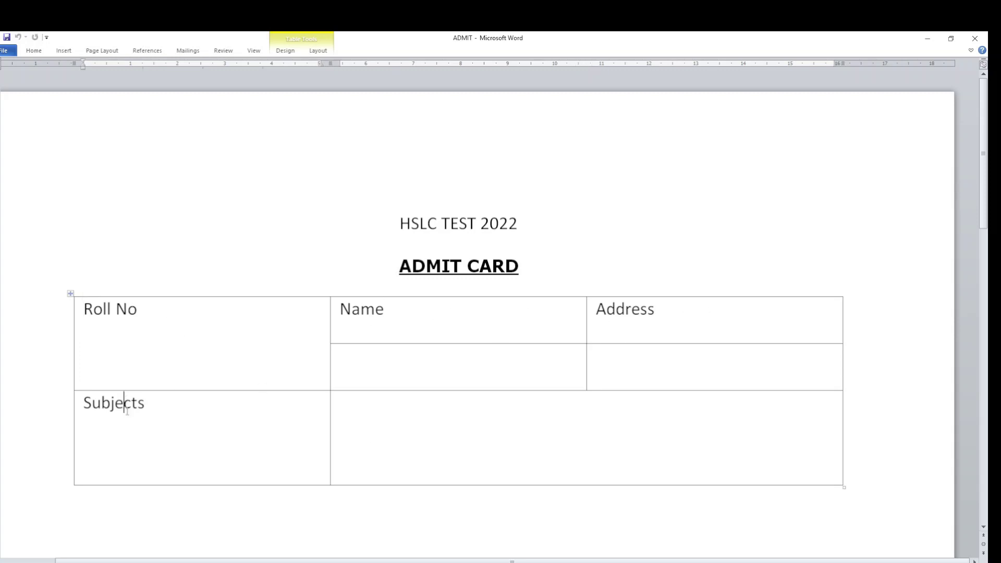
{"action": "left_click", "coordinate": [926, 37]}
{"action": "double_click", "coordinate": [218, 162]}
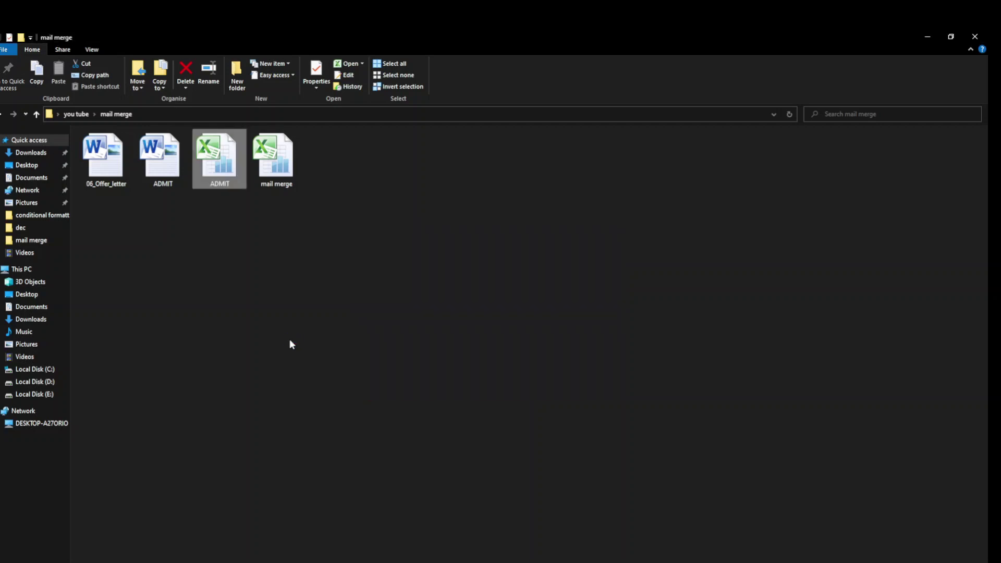
- Open the ADMIT workbook and review its Roll No, Name, Class, Address and Subjects columns
{"action": "double_click", "coordinate": [213, 168]}
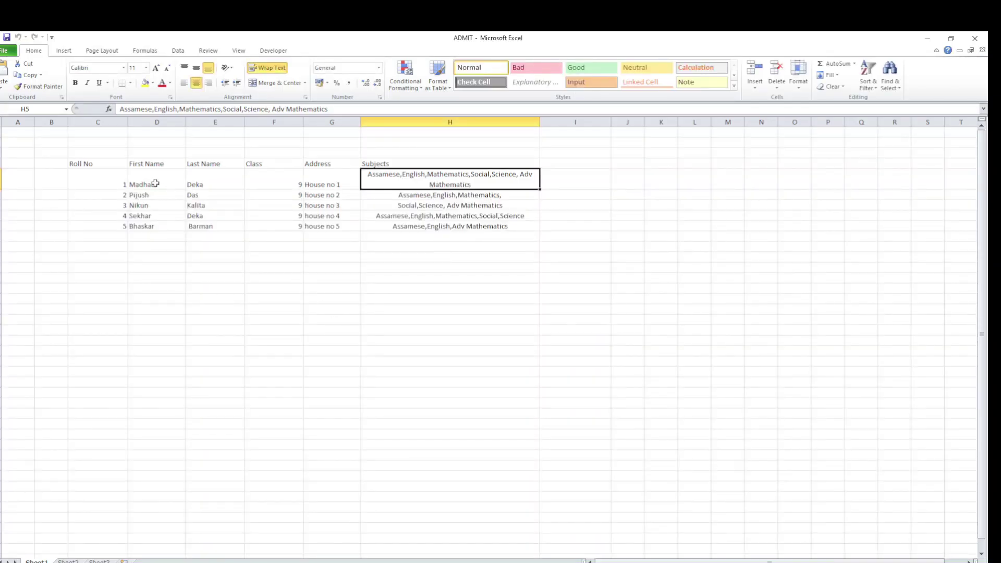
{"action": "left_click", "coordinate": [105, 164]}
{"action": "left_click", "coordinate": [159, 165]}
{"action": "left_click", "coordinate": [210, 164]}
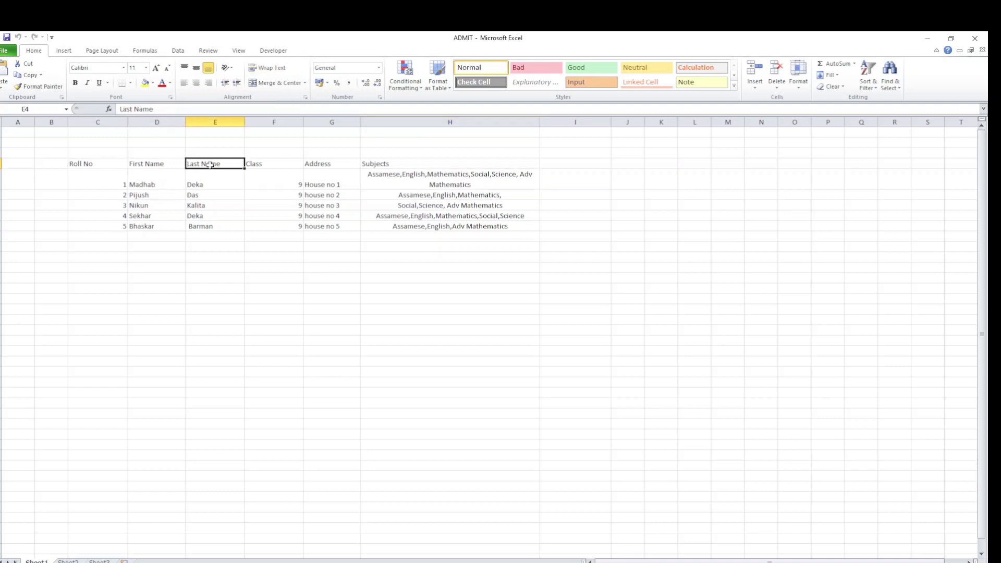
{"action": "left_click", "coordinate": [266, 162]}
{"action": "left_click", "coordinate": [343, 164]}
{"action": "left_click", "coordinate": [397, 163]}
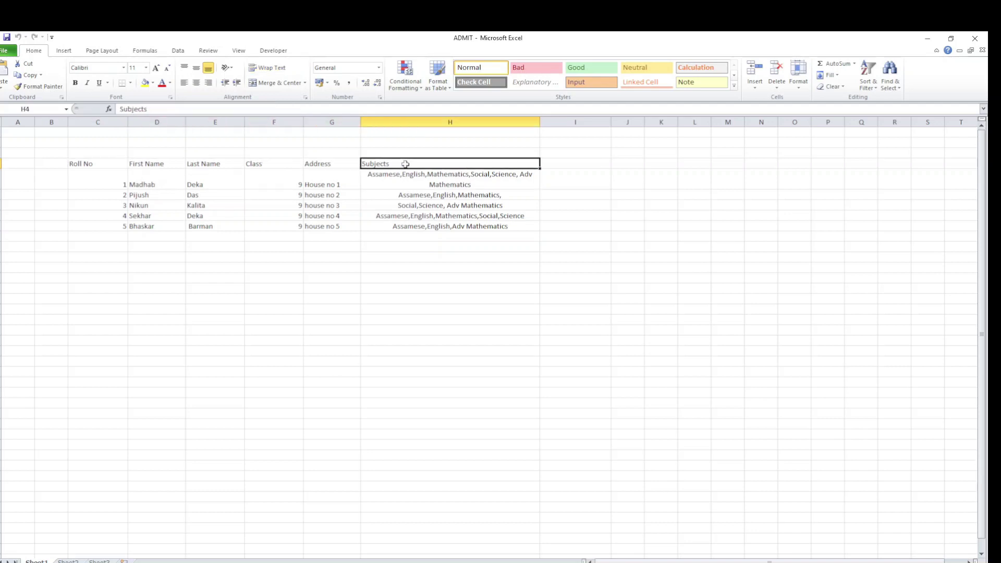
{"action": "left_click", "coordinate": [412, 176]}
{"action": "left_click", "coordinate": [415, 202]}
{"action": "left_click", "coordinate": [409, 217]}
{"action": "left_click", "coordinate": [324, 221]}
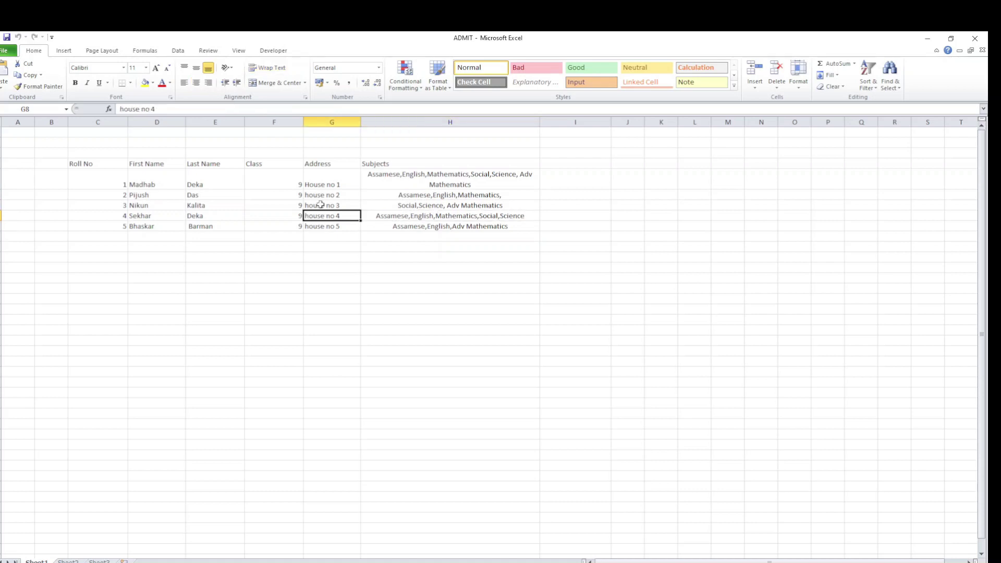
{"action": "left_click", "coordinate": [319, 204]}
{"action": "left_click", "coordinate": [265, 186]}
{"action": "left_click", "coordinate": [261, 205]}
{"action": "left_click", "coordinate": [262, 227]}
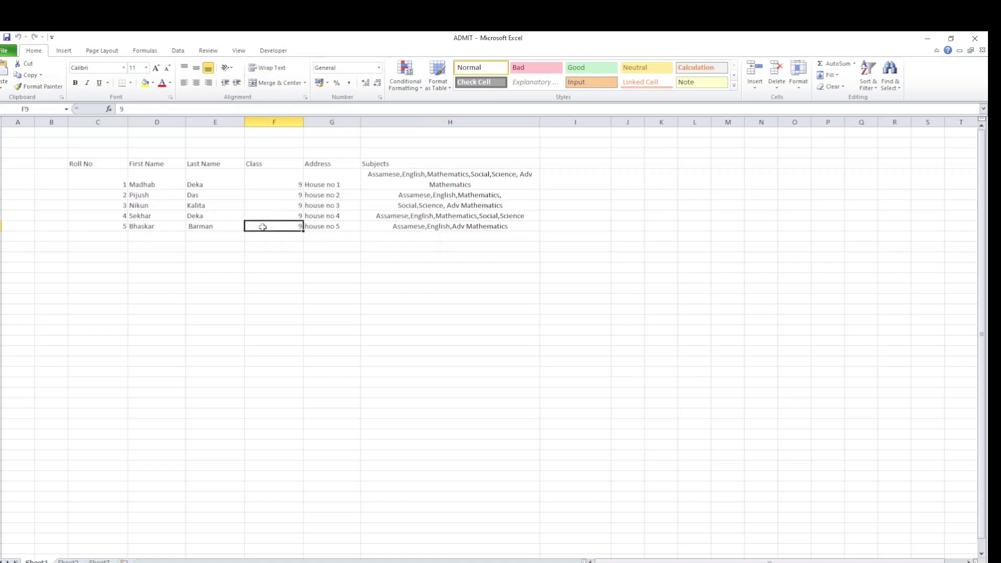
- Set Class in F5 to 10, fill it down to F9, and return to the Word admit card
{"action": "left_click", "coordinate": [216, 223]}
{"action": "double_click", "coordinate": [300, 183]}
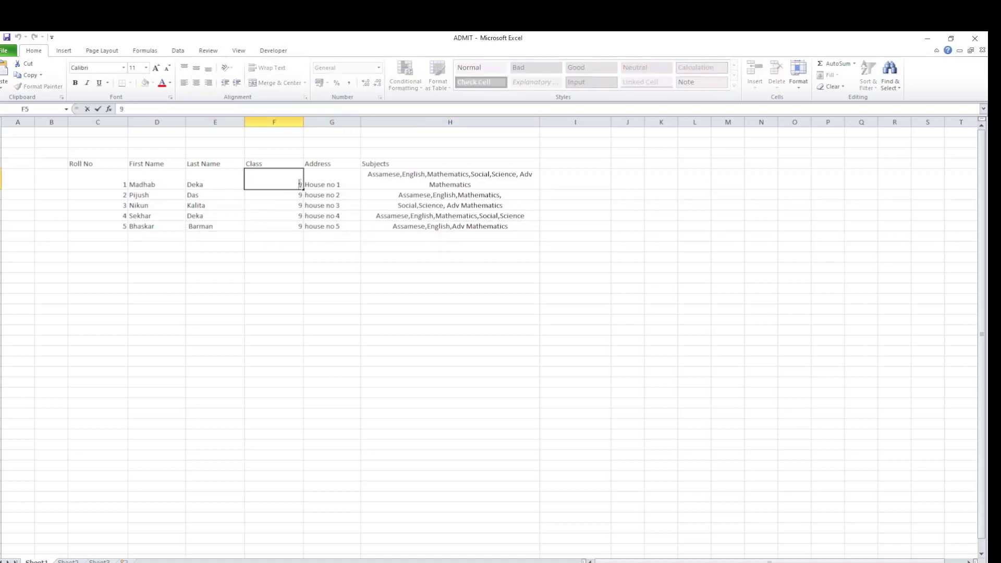
{"action": "type", "text": "10"}
{"action": "key", "text": "Return"}
{"action": "left_click", "coordinate": [300, 186]}
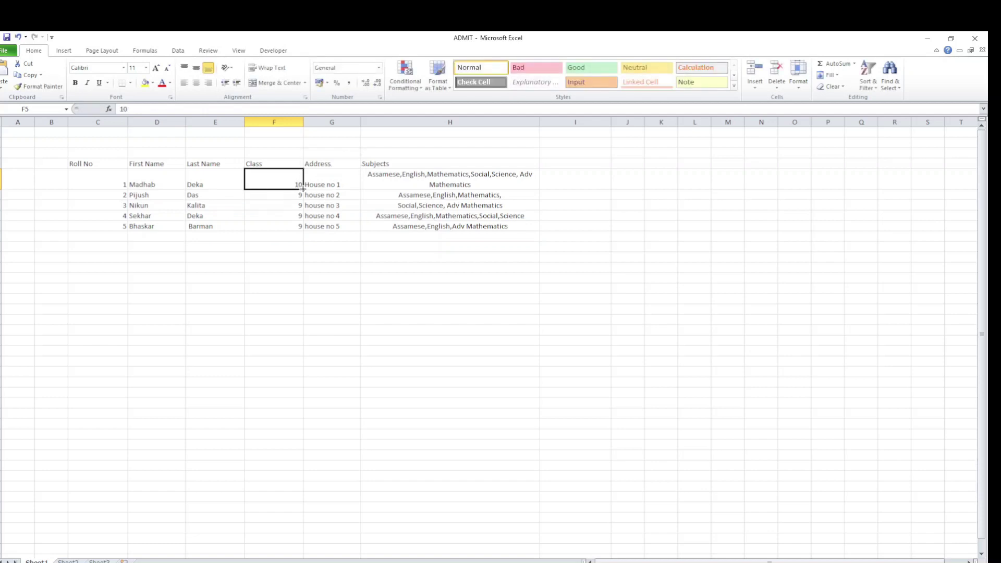
{"action": "left_click_drag", "start_coordinate": [302, 189], "coordinate": [302, 230]}
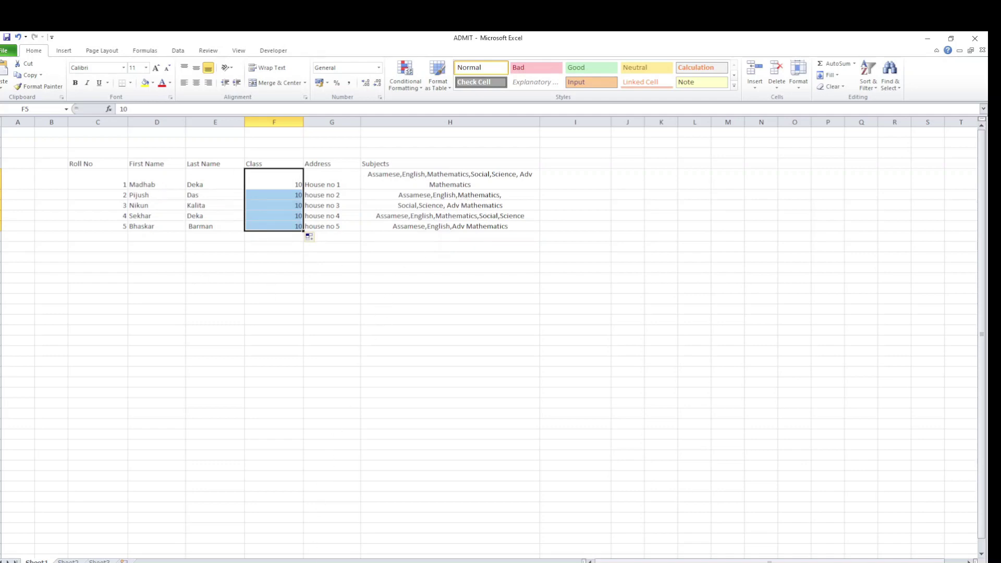
{"action": "key", "text": "alt+Tab"}
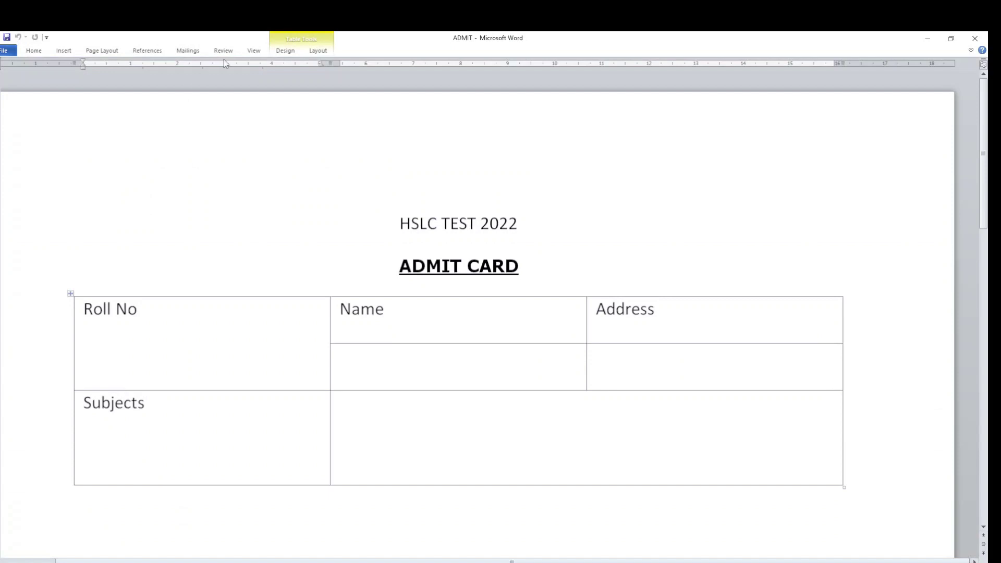
{"action": "left_click", "coordinate": [193, 50]}
- Start the step-by-step Mail Merge wizard and advance to selecting recipients
{"action": "left_click", "coordinate": [61, 91]}
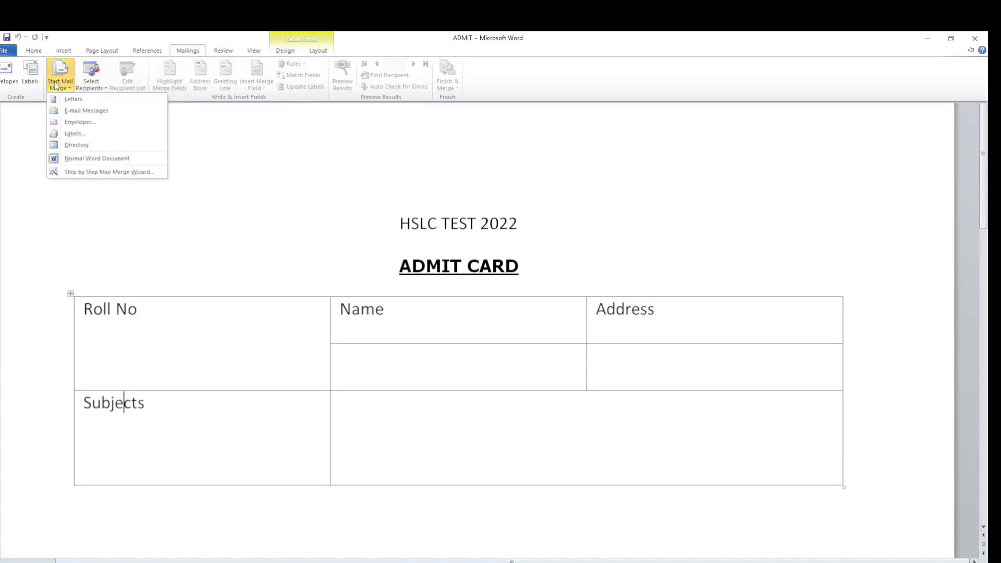
{"action": "left_click", "coordinate": [106, 172]}
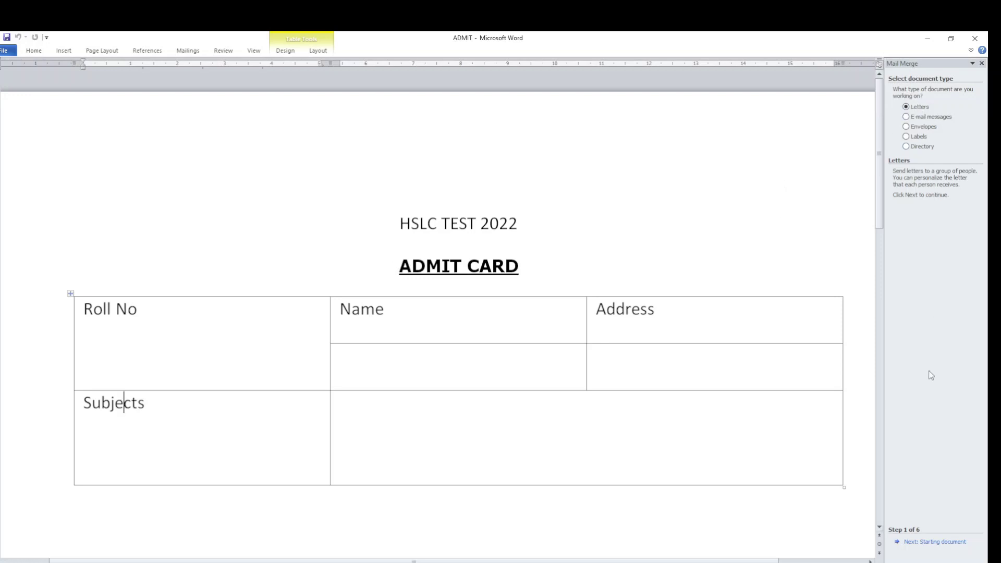
{"action": "left_click", "coordinate": [947, 543]}
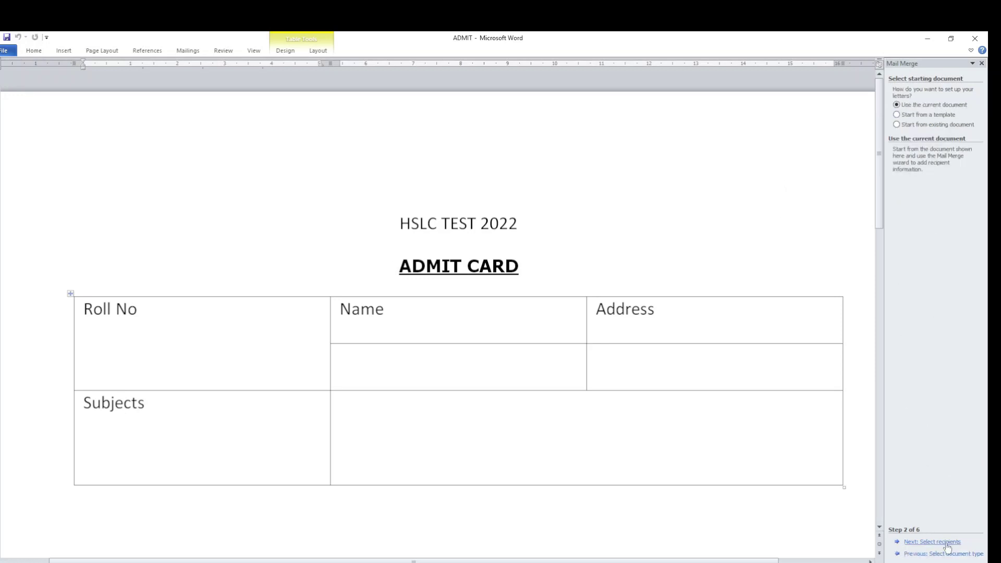
{"action": "left_click", "coordinate": [947, 543]}
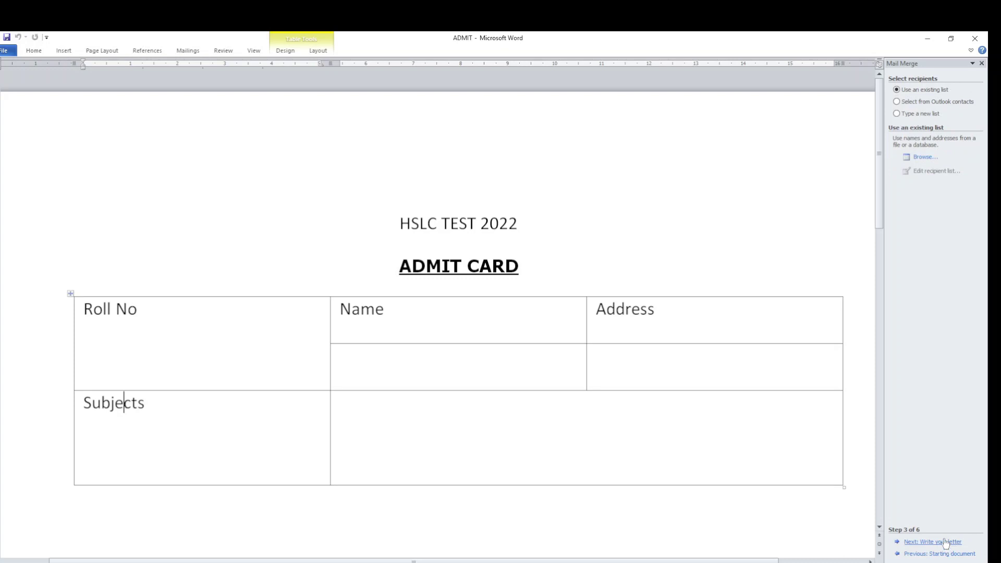
- Use Sheet1 of ADMIT.xlsx from Desktop > you tube > mail merge as the recipient list
{"action": "left_click", "coordinate": [923, 157]}
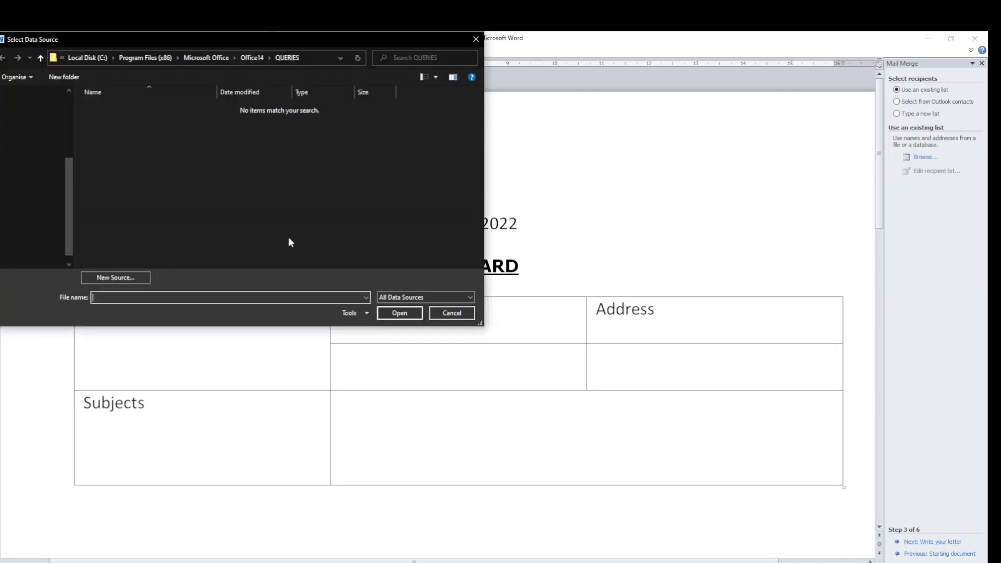
{"action": "left_click", "coordinate": [32, 187]}
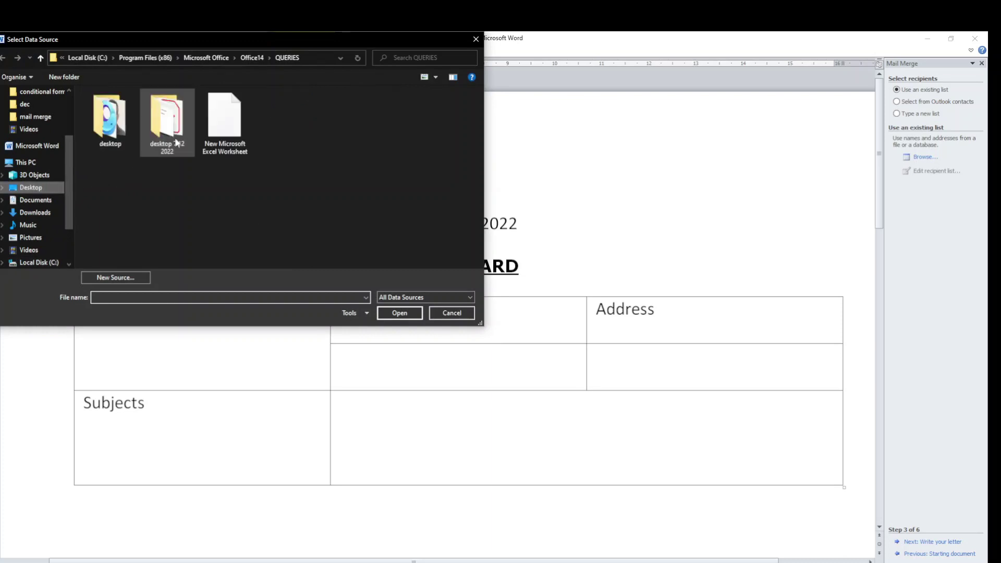
{"action": "double_click", "coordinate": [219, 128]}
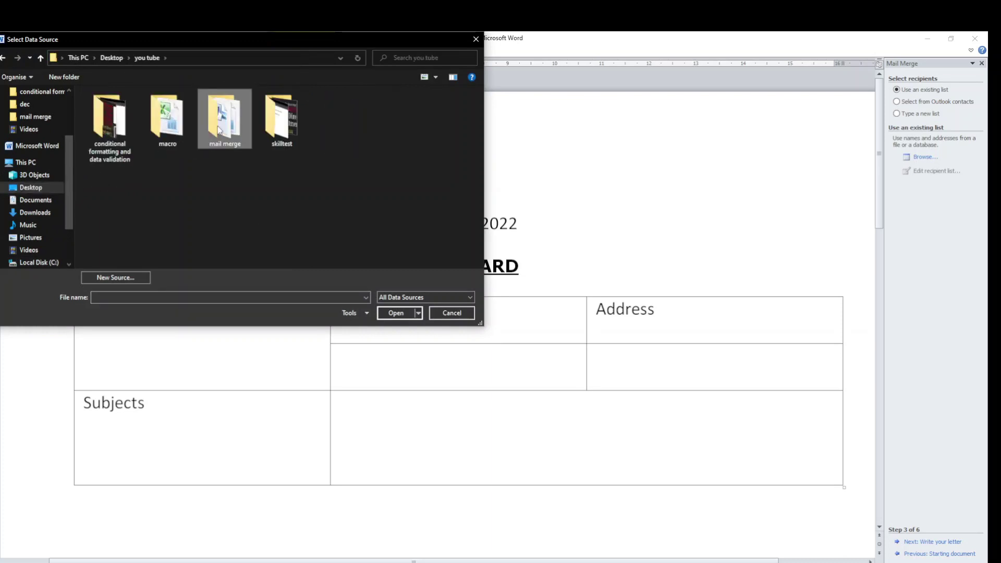
{"action": "double_click", "coordinate": [221, 125]}
{"action": "double_click", "coordinate": [124, 127]}
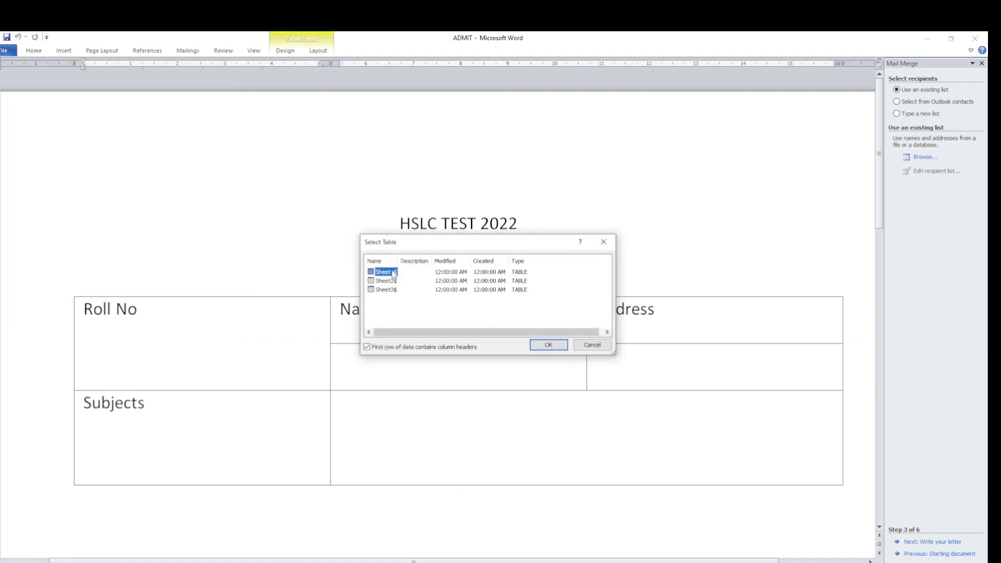
{"action": "left_click", "coordinate": [552, 345]}
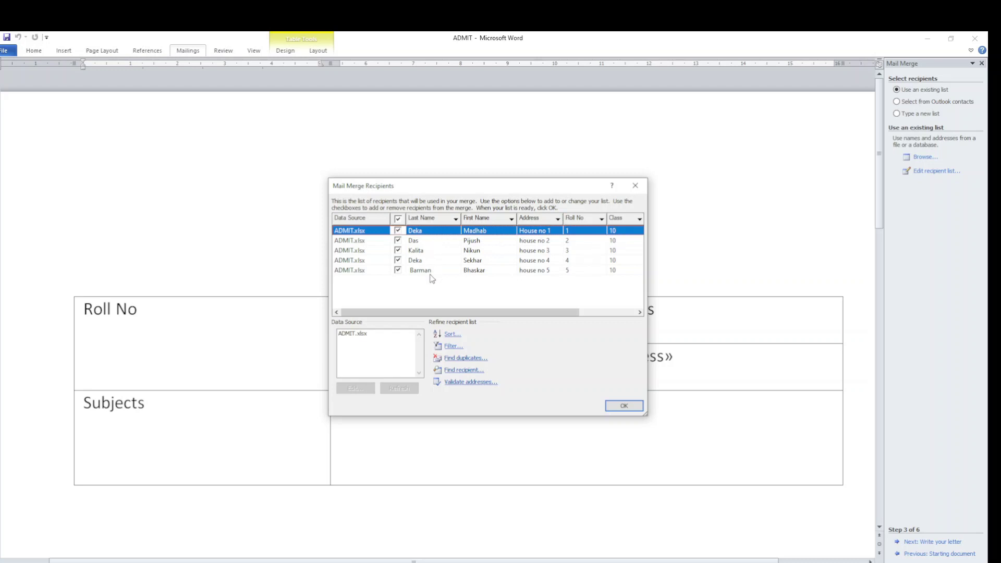
{"action": "left_click", "coordinate": [619, 405]}
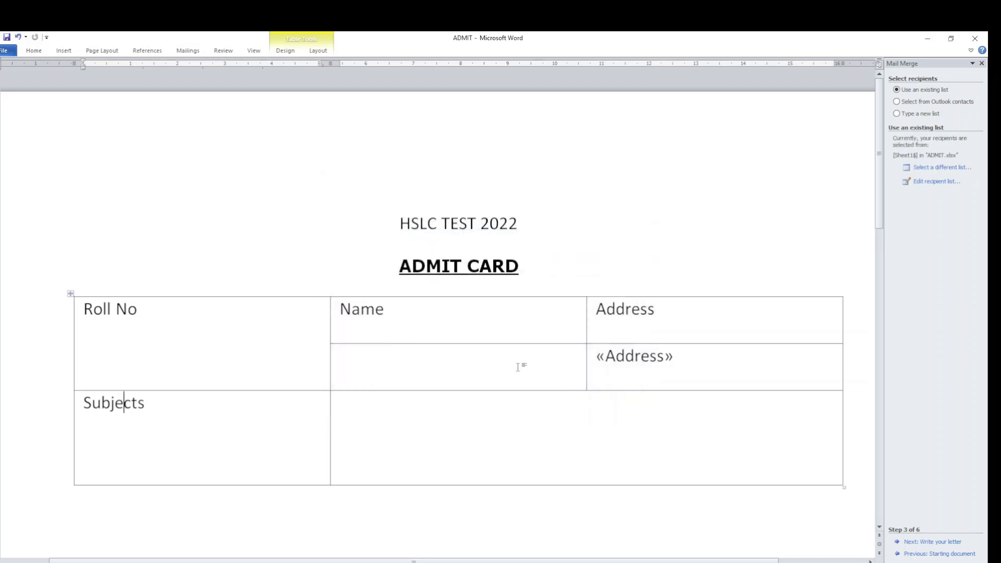
- Delete the stray «Address» field and insert the Roll_No merge field under Roll No
{"action": "left_click", "coordinate": [106, 330]}
{"action": "left_click_drag", "start_coordinate": [695, 357], "coordinate": [603, 352]}
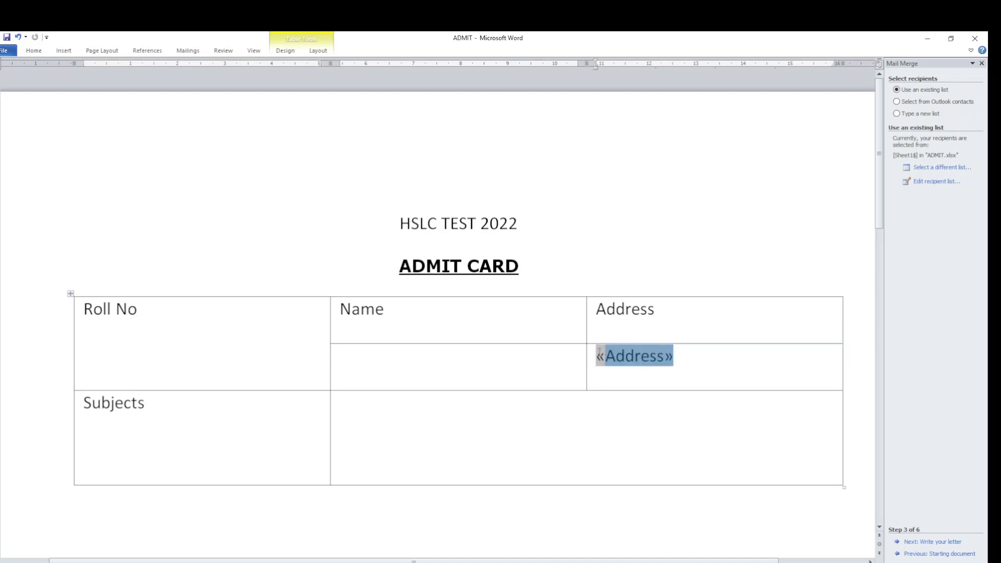
{"action": "key", "text": "Delete"}
{"action": "left_click", "coordinate": [216, 338]}
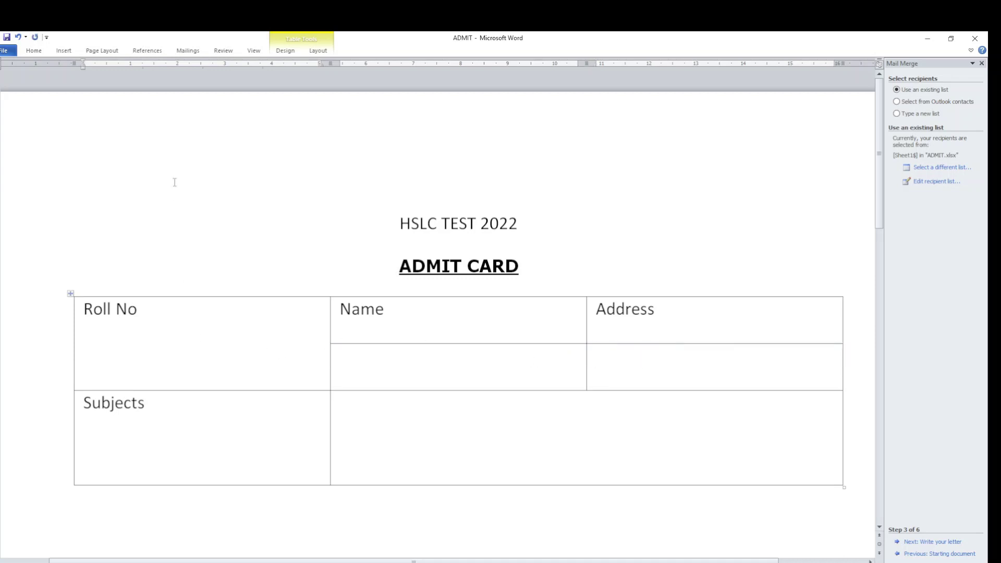
{"action": "left_click", "coordinate": [187, 50]}
{"action": "left_click", "coordinate": [260, 85]}
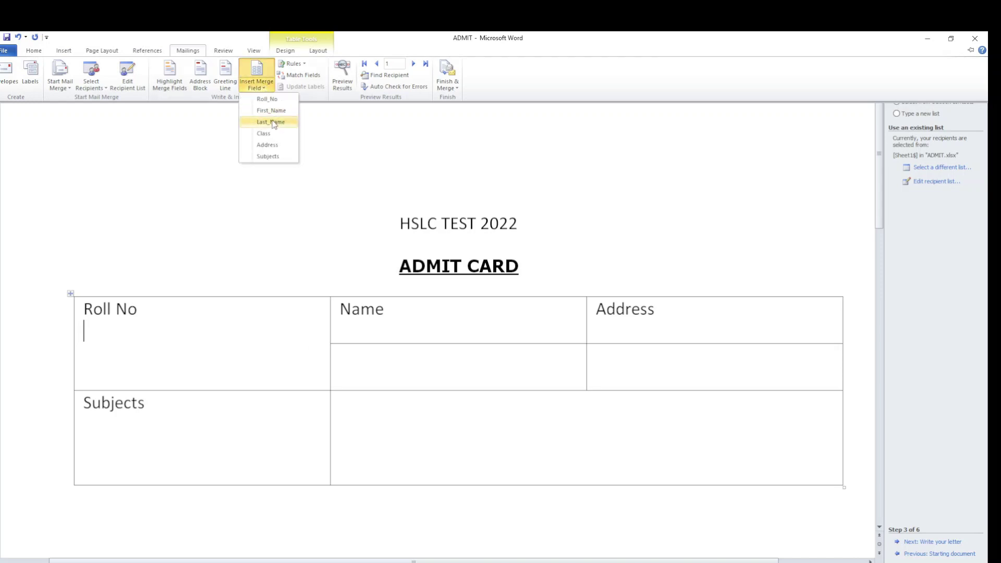
{"action": "left_click", "coordinate": [267, 99]}
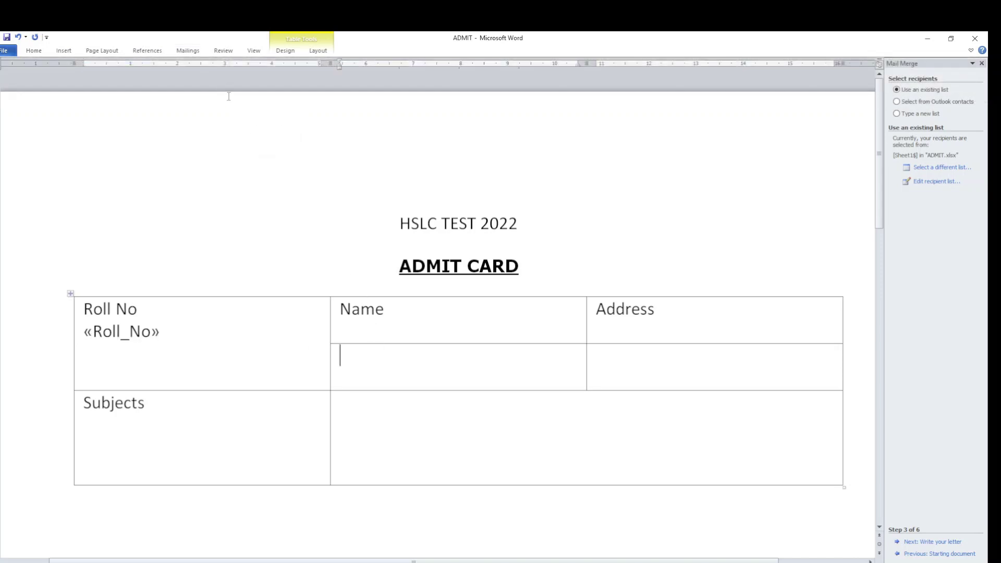
- Insert the First_Name and Last_Name merge fields in the Name cell
{"action": "left_click", "coordinate": [187, 50]}
{"action": "left_click", "coordinate": [258, 85]}
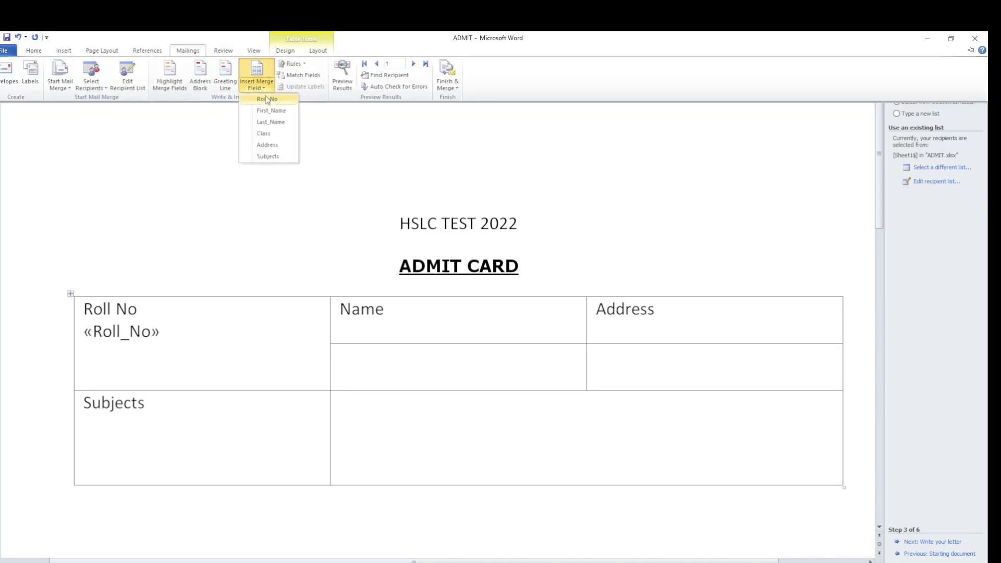
{"action": "left_click", "coordinate": [269, 111]}
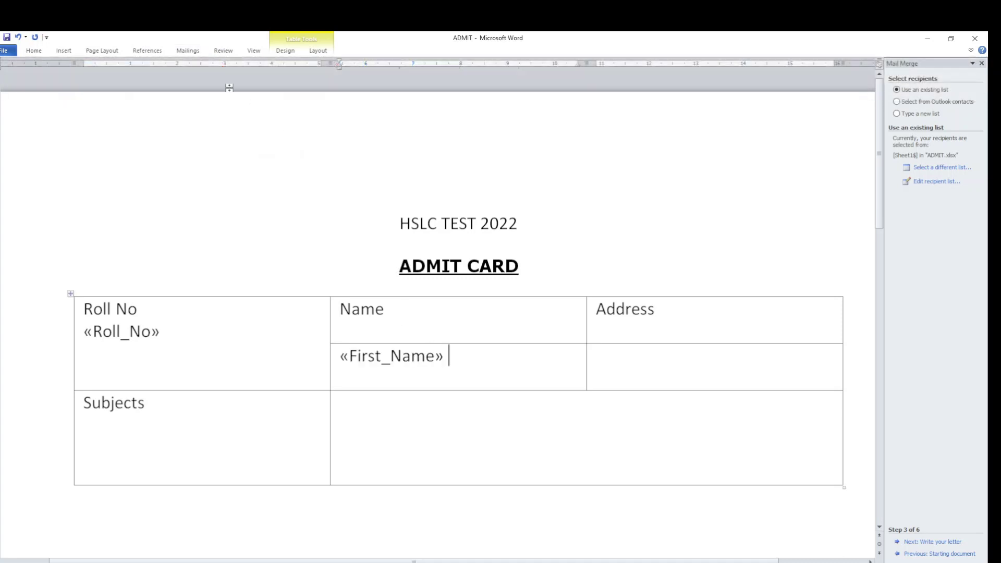
{"action": "left_click", "coordinate": [187, 51]}
{"action": "left_click", "coordinate": [257, 78]}
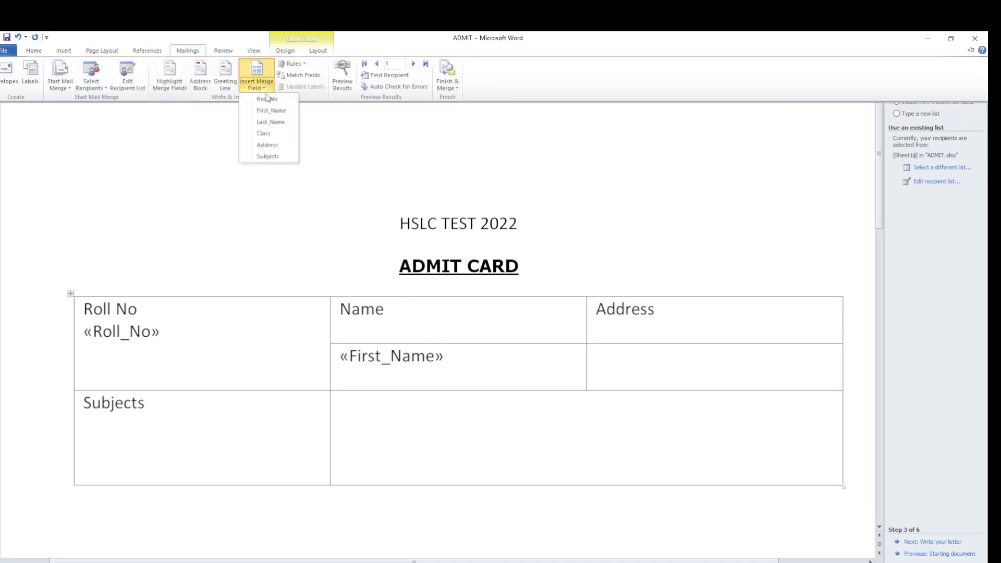
{"action": "left_click", "coordinate": [271, 122]}
- Add the Address and Subjects merge fields in their cells and advance to writing the letter
{"action": "left_click", "coordinate": [651, 361]}
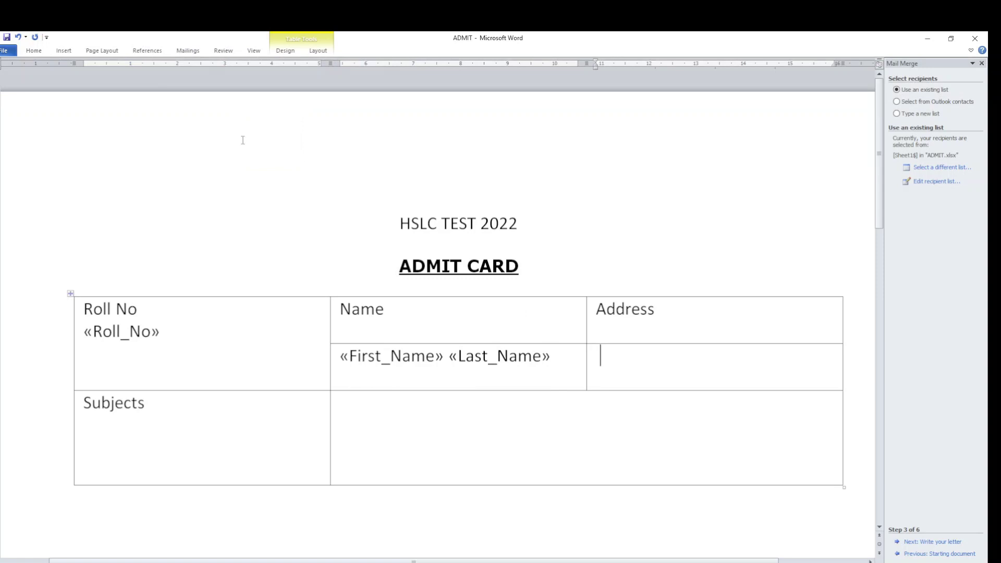
{"action": "left_click", "coordinate": [188, 50]}
{"action": "left_click", "coordinate": [255, 84]}
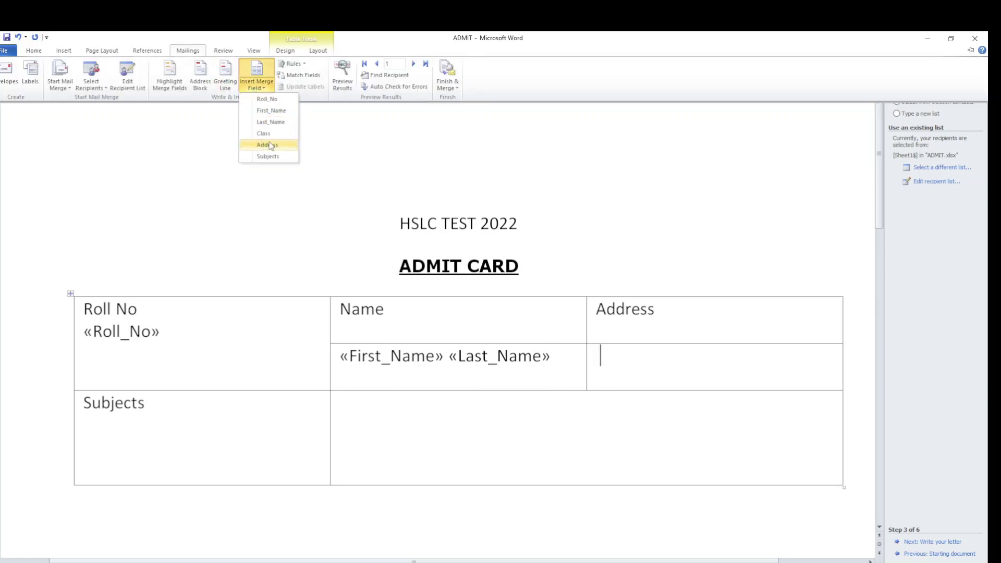
{"action": "left_click", "coordinate": [266, 144]}
{"action": "left_click", "coordinate": [375, 435]}
{"action": "left_click", "coordinate": [188, 50]}
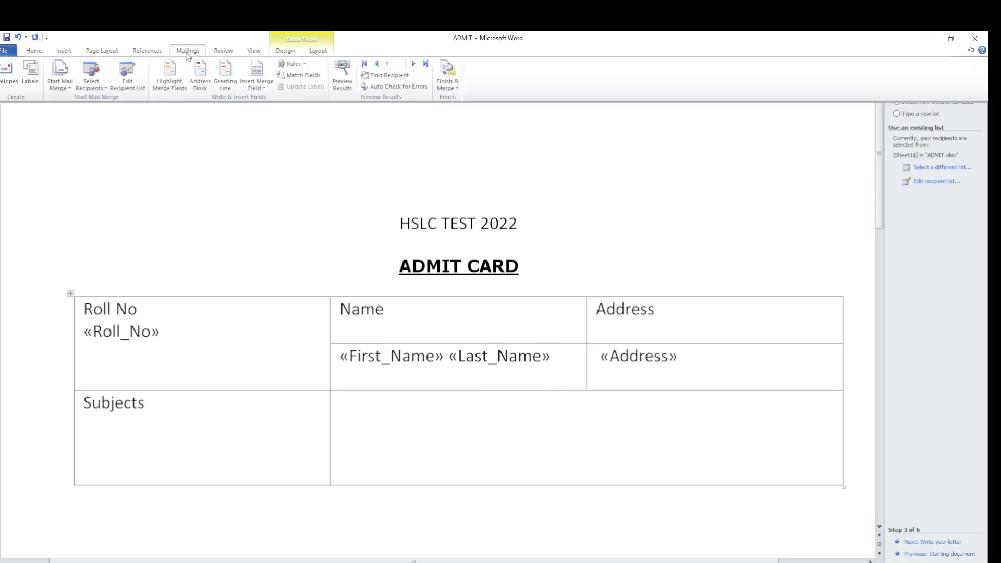
{"action": "left_click", "coordinate": [256, 84]}
{"action": "left_click", "coordinate": [268, 157]}
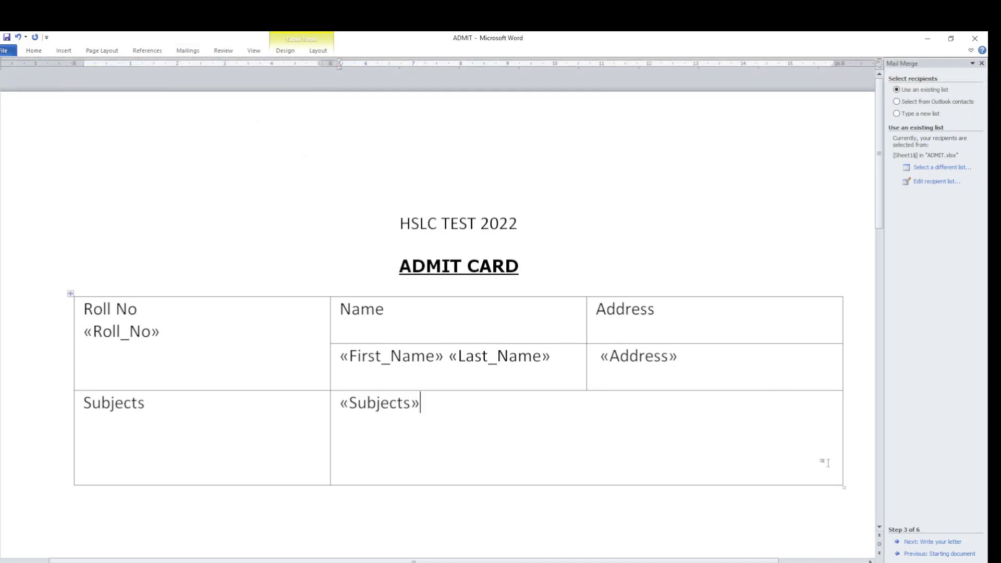
{"action": "left_click", "coordinate": [955, 544]}
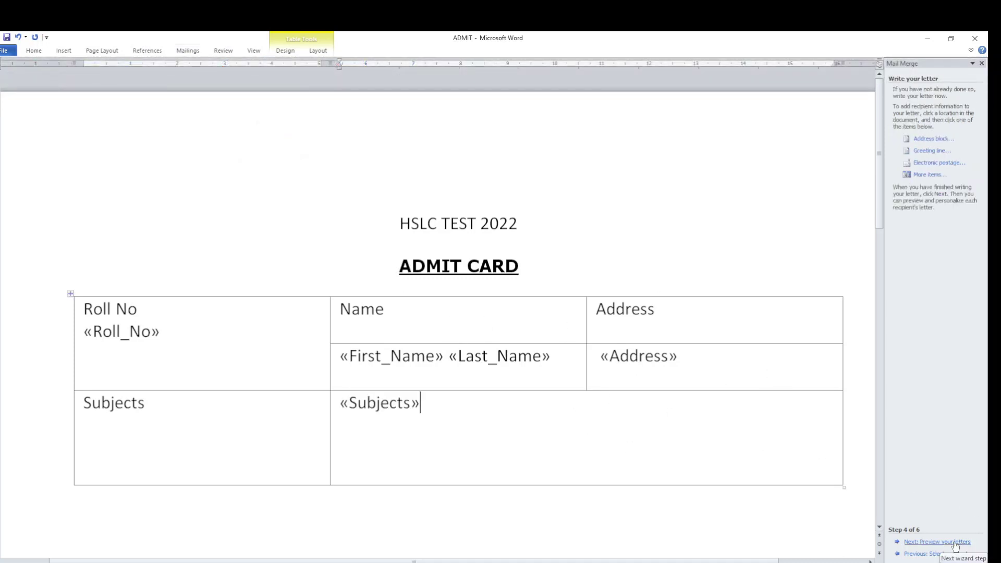
- Preview the merged admit cards, stepping through the students' cards with the >> button
{"action": "left_click", "coordinate": [955, 543]}
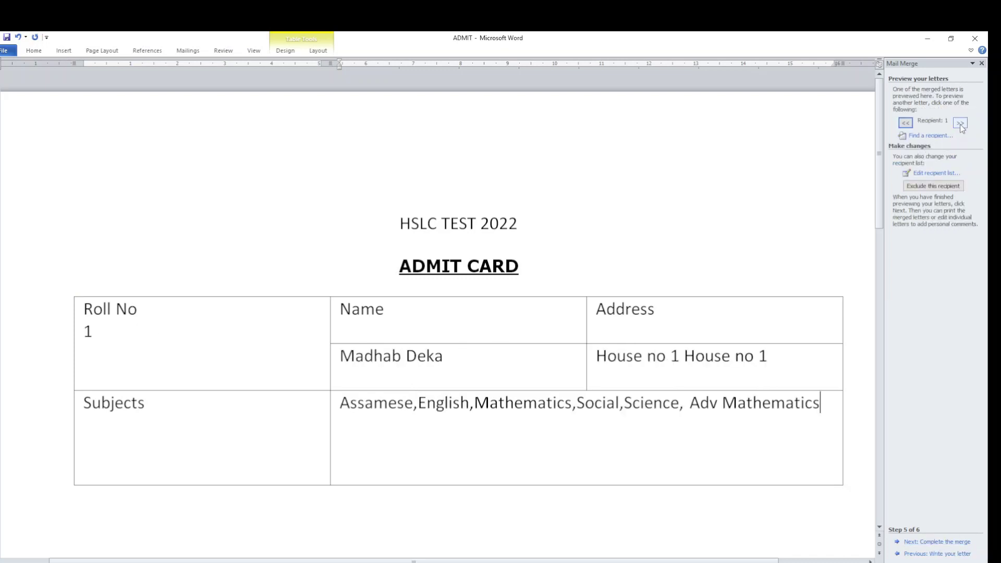
{"action": "left_click", "coordinate": [960, 123]}
{"action": "left_click", "coordinate": [960, 123]}
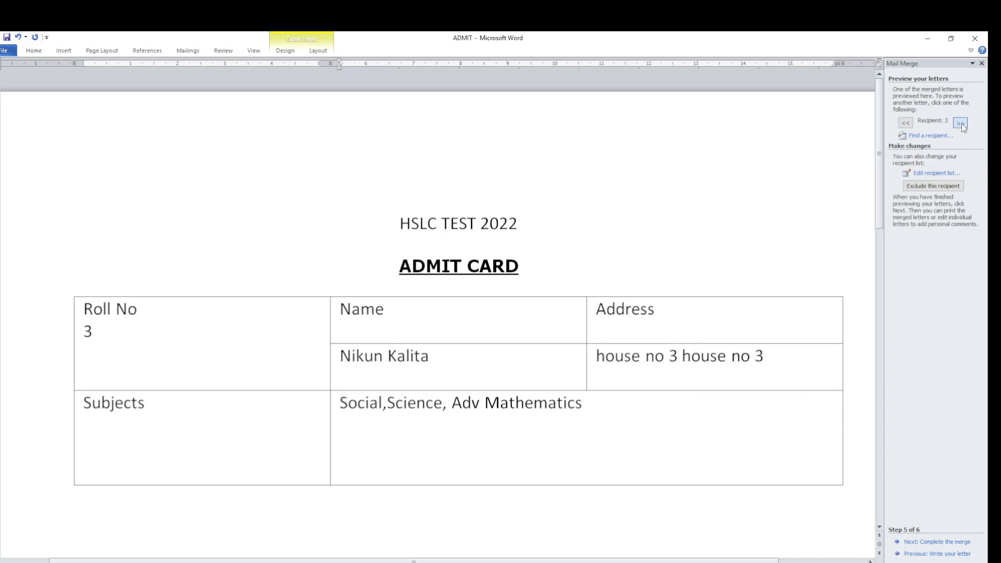
{"action": "left_click", "coordinate": [960, 123]}
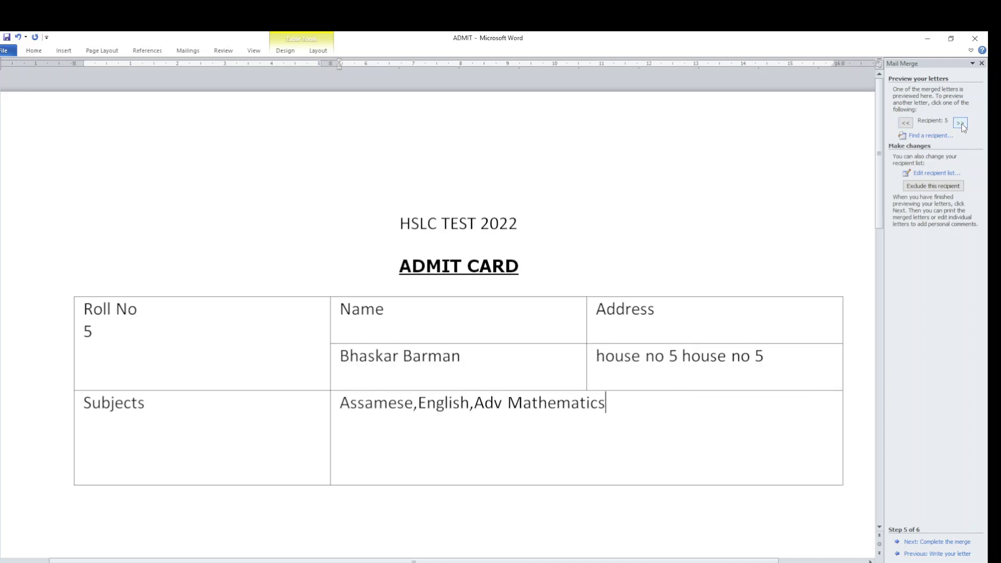
- Merge All records via Edit individual letters into Letters1 and scroll through the admit cards
{"action": "left_click", "coordinate": [937, 542]}
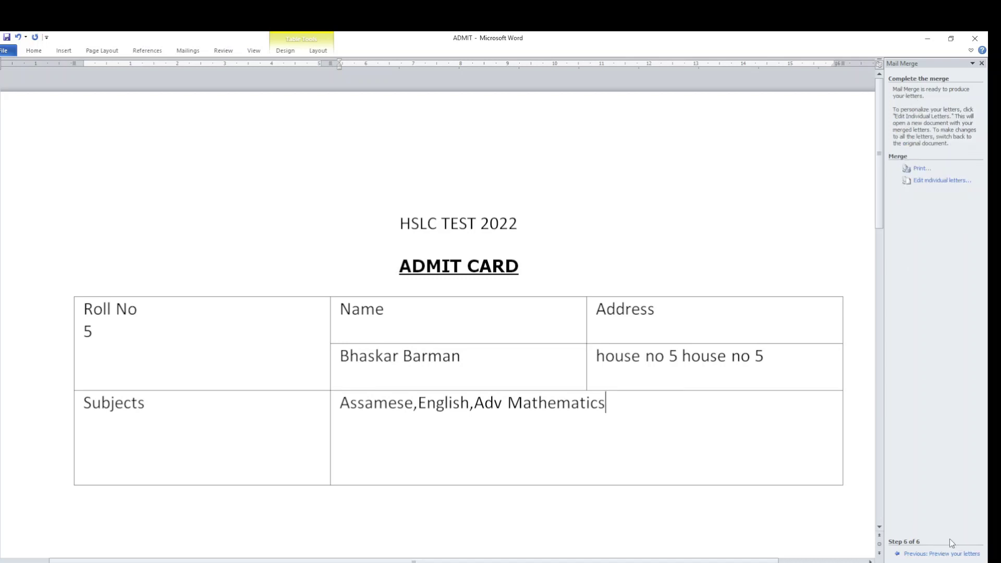
{"action": "left_click", "coordinate": [931, 182]}
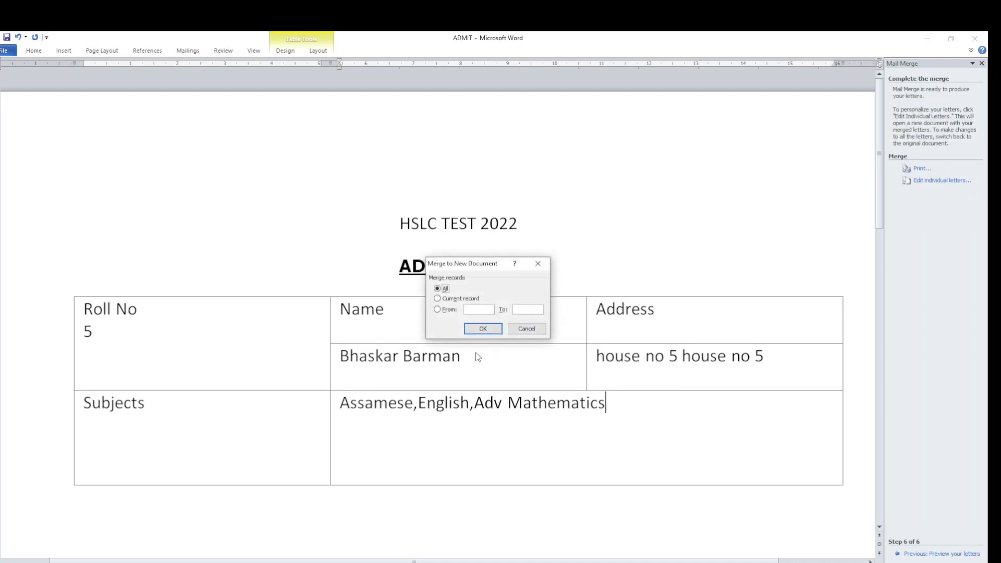
{"action": "left_click", "coordinate": [483, 328]}
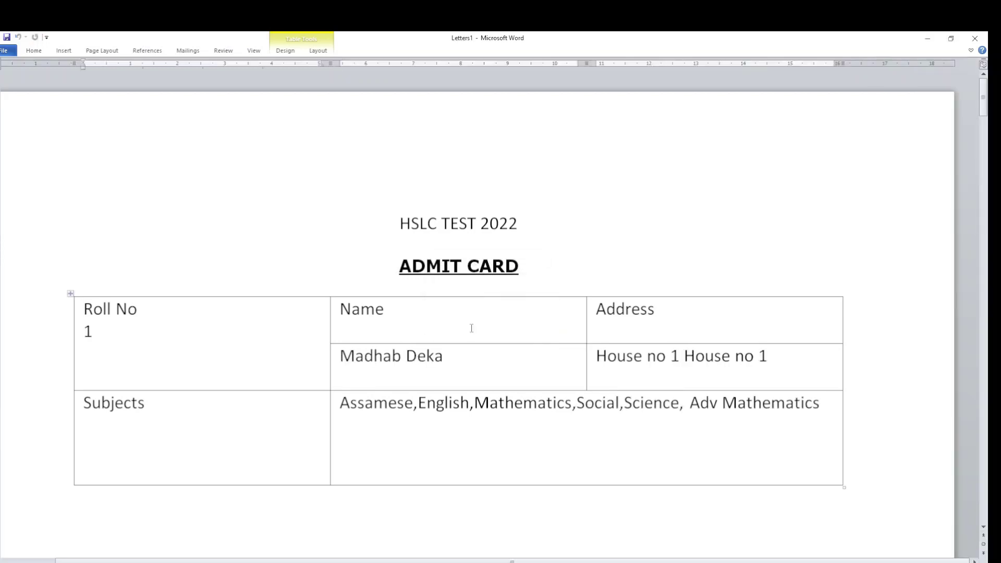
{"action": "scroll", "coordinate": [471, 328], "scroll_direction": "down", "scroll_amount": 5}
{"action": "scroll", "coordinate": [471, 328], "scroll_direction": "down", "scroll_amount": 5}
{"action": "scroll", "coordinate": [471, 328], "scroll_direction": "down", "scroll_amount": 5}
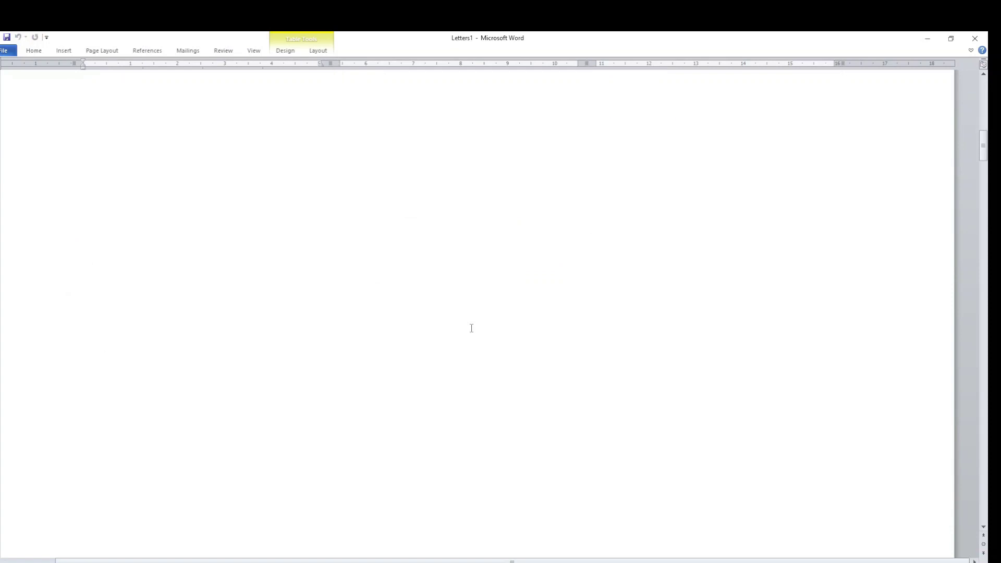
{"action": "scroll", "coordinate": [471, 328], "scroll_direction": "down", "scroll_amount": 3}
{"action": "scroll", "coordinate": [471, 327], "scroll_direction": "down", "scroll_amount": 4}
{"action": "scroll", "coordinate": [471, 328], "scroll_direction": "down", "scroll_amount": 4}
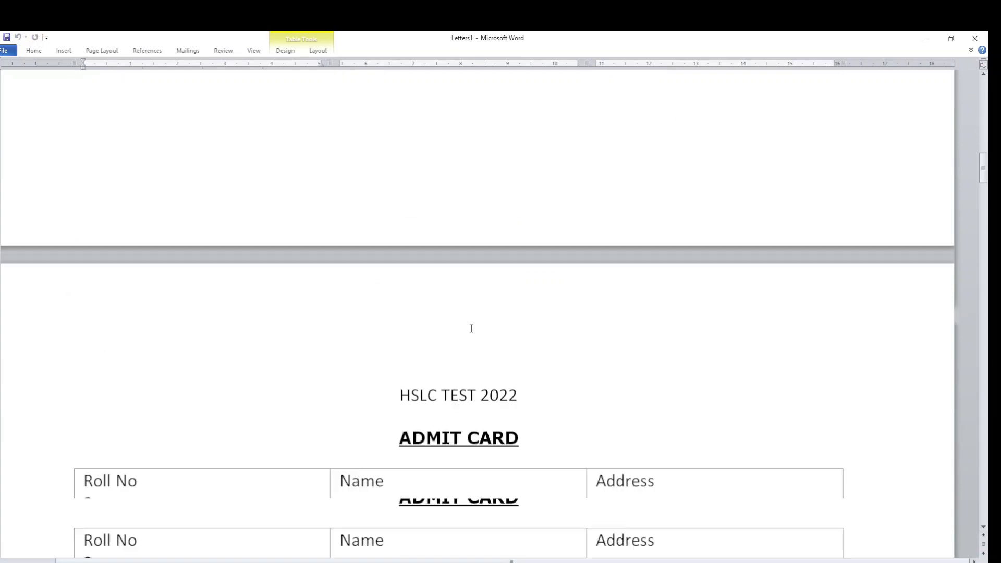
{"action": "scroll", "coordinate": [471, 328], "scroll_direction": "down", "scroll_amount": 3}
{"action": "scroll", "coordinate": [471, 328], "scroll_direction": "down", "scroll_amount": 4}
{"action": "scroll", "coordinate": [471, 328], "scroll_direction": "down", "scroll_amount": 4}
{"action": "scroll", "coordinate": [471, 328], "scroll_direction": "down", "scroll_amount": 3}
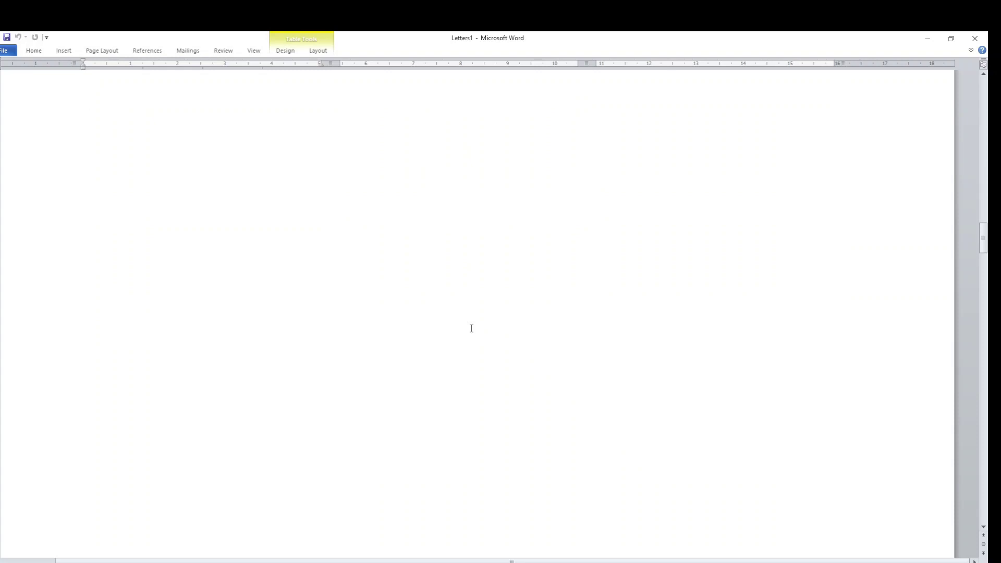
{"action": "scroll", "coordinate": [471, 327], "scroll_direction": "down", "scroll_amount": 4}
{"action": "scroll", "coordinate": [471, 328], "scroll_direction": "down", "scroll_amount": 4}
{"action": "scroll", "coordinate": [471, 327], "scroll_direction": "down", "scroll_amount": 4}
{"action": "scroll", "coordinate": [471, 327], "scroll_direction": "down", "scroll_amount": 4}
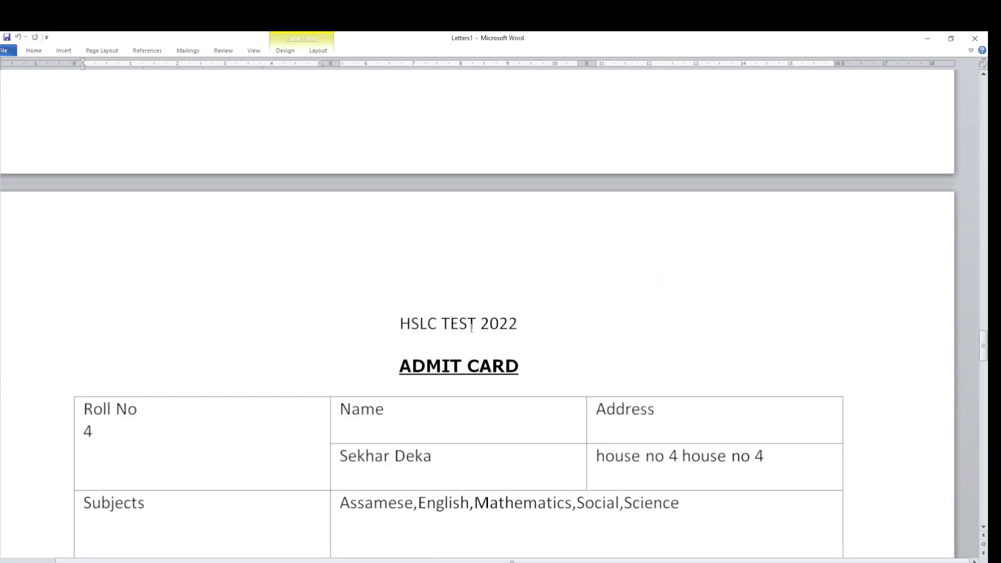
{"action": "scroll", "coordinate": [471, 328], "scroll_direction": "down", "scroll_amount": 3}
{"action": "scroll", "coordinate": [471, 327], "scroll_direction": "down", "scroll_amount": 3}
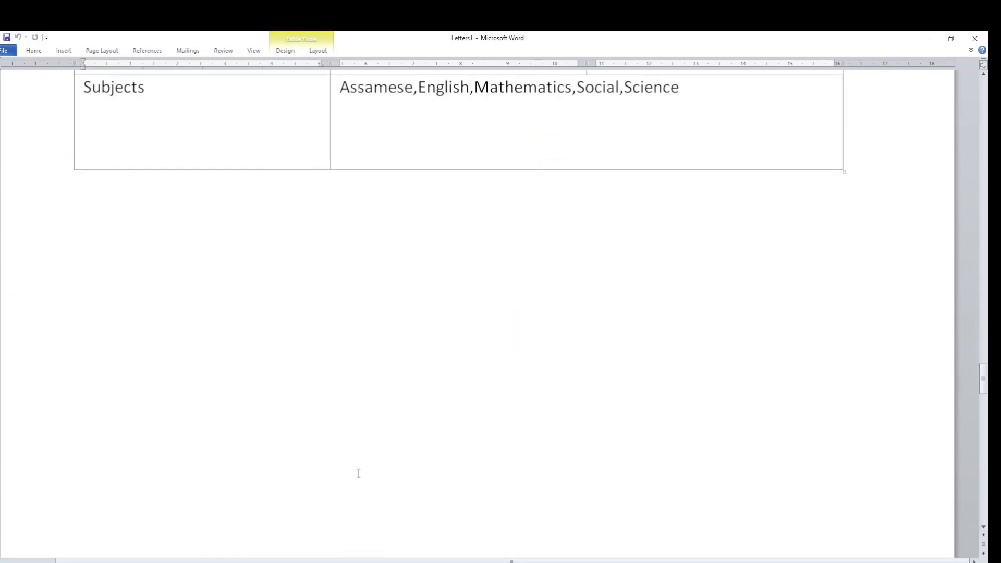